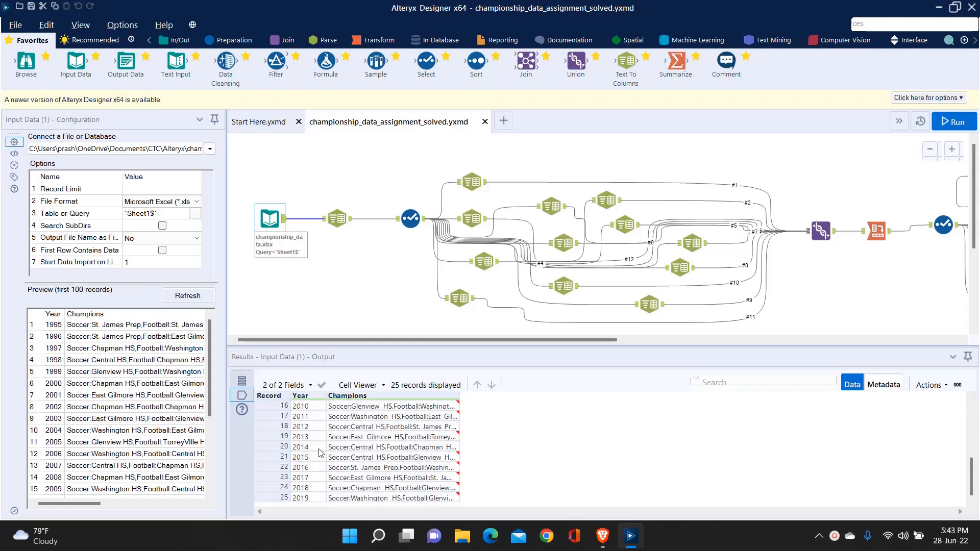
# Step: Examine the Year and Champions records in the Input Data results, widening the Champions column to read the full entries
pyautogui.scroll(-5, 320, 453)
pyautogui.scroll(5, 320, 453)
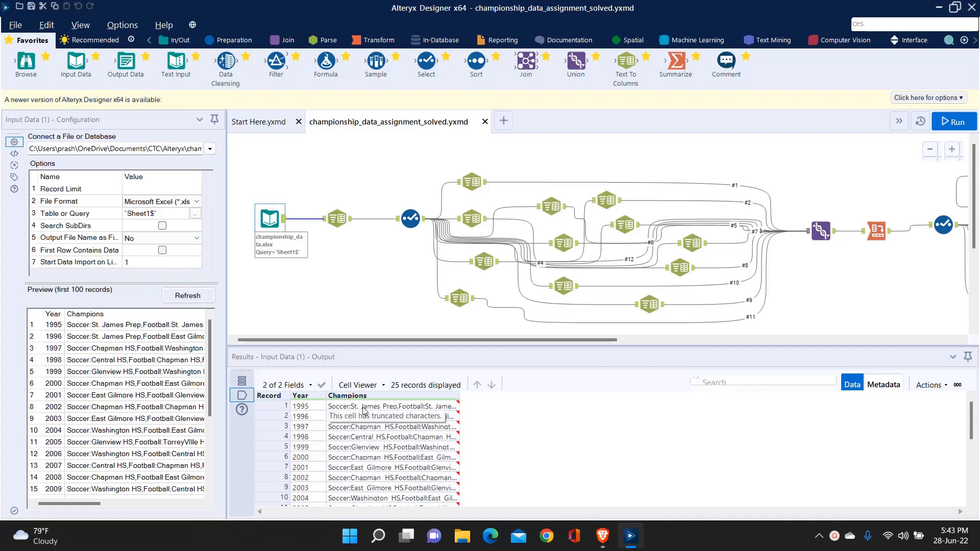
pyautogui.moveTo(459, 397); pyautogui.dragTo(952, 401)
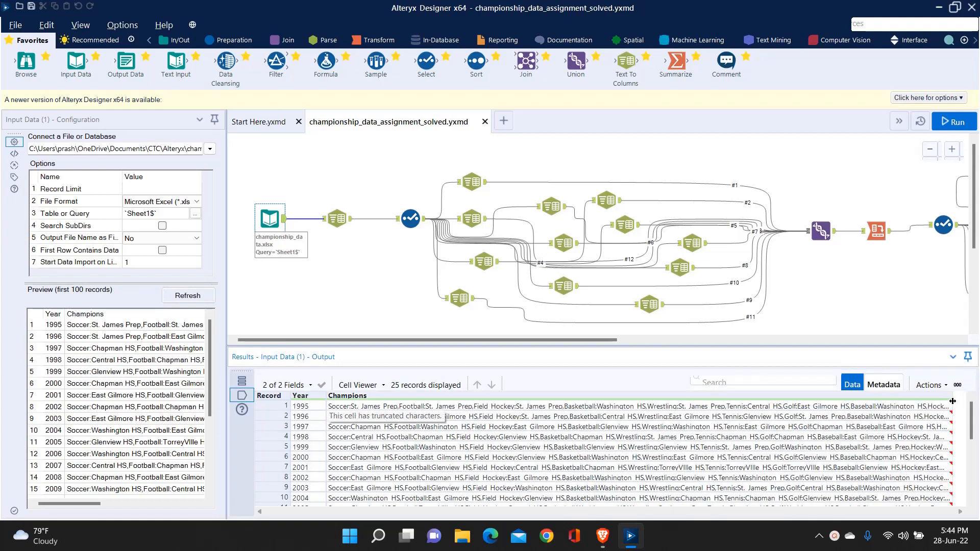
pyautogui.scroll(-5, 606, 449)
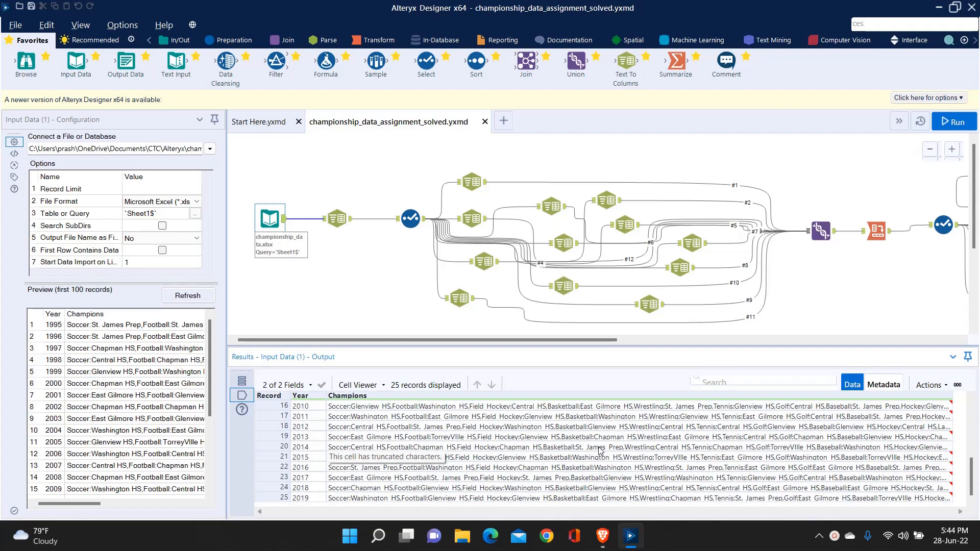
pyautogui.scroll(5, 606, 449)
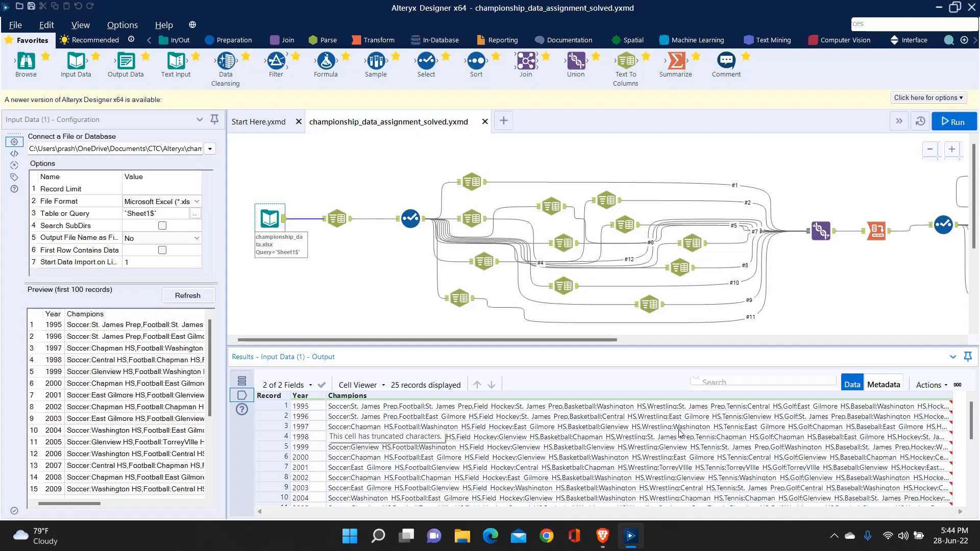
# Step: Switch to File Explorer and view championship_data_expected_output.png from the Alteryx folder inside CTC, closing the image viewer when done
pyautogui.click(460, 535)
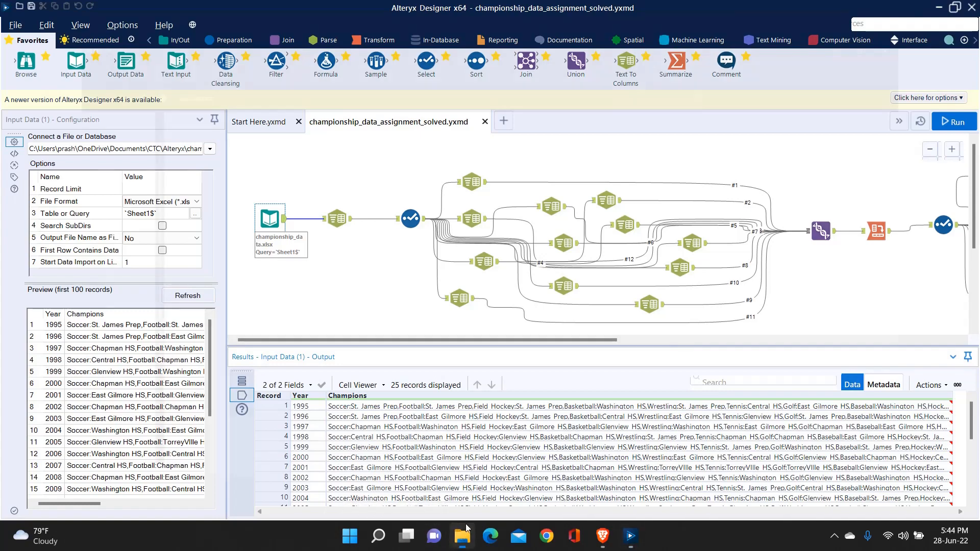
pyautogui.click(39, 146)
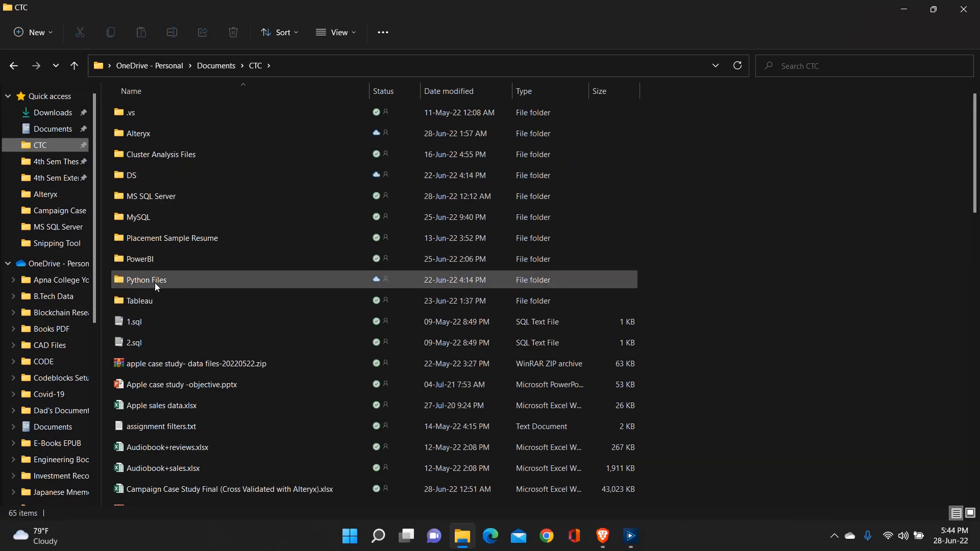
pyautogui.scroll(-3, 154, 283)
pyautogui.scroll(3, 155, 283)
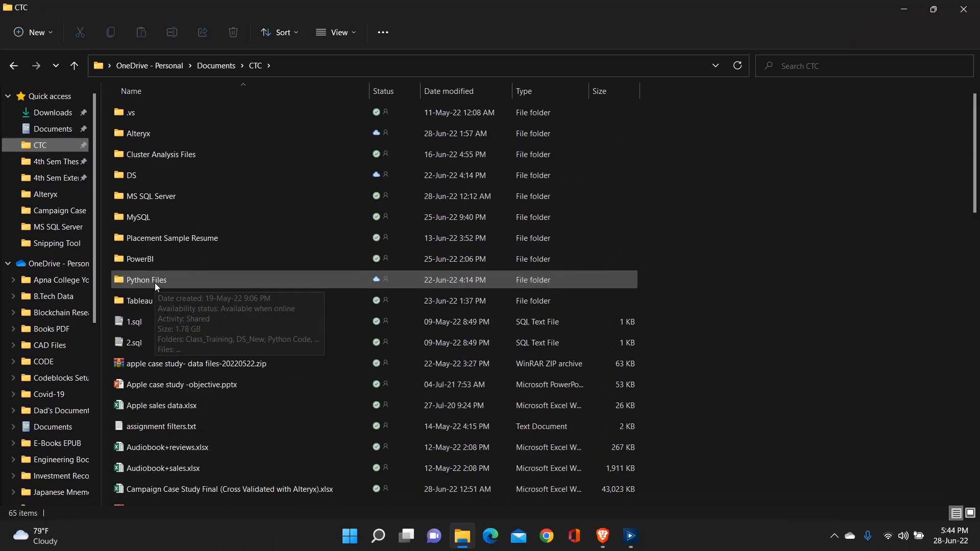
pyautogui.doubleClick(164, 137)
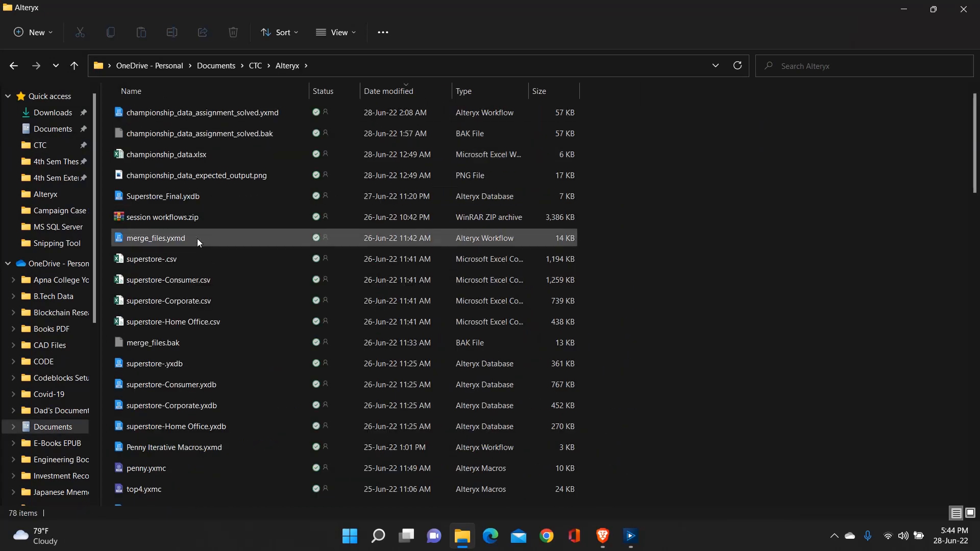
pyautogui.click(213, 176)
pyautogui.doubleClick(212, 176)
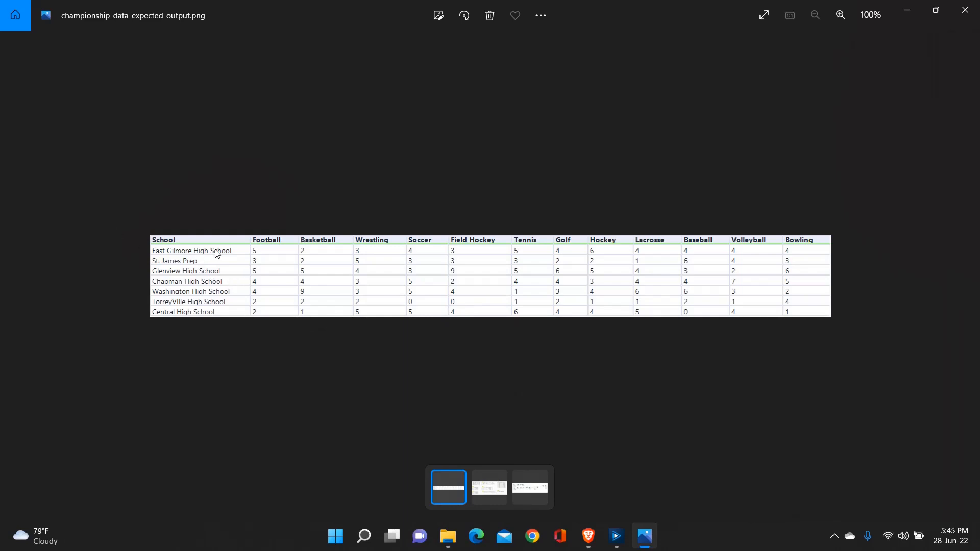
pyautogui.press('Right')
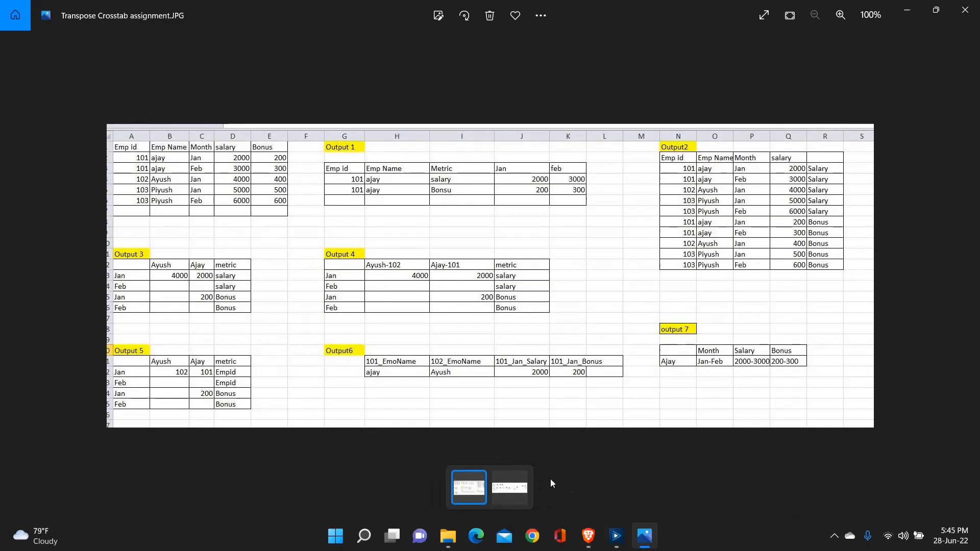
pyautogui.click(962, 4)
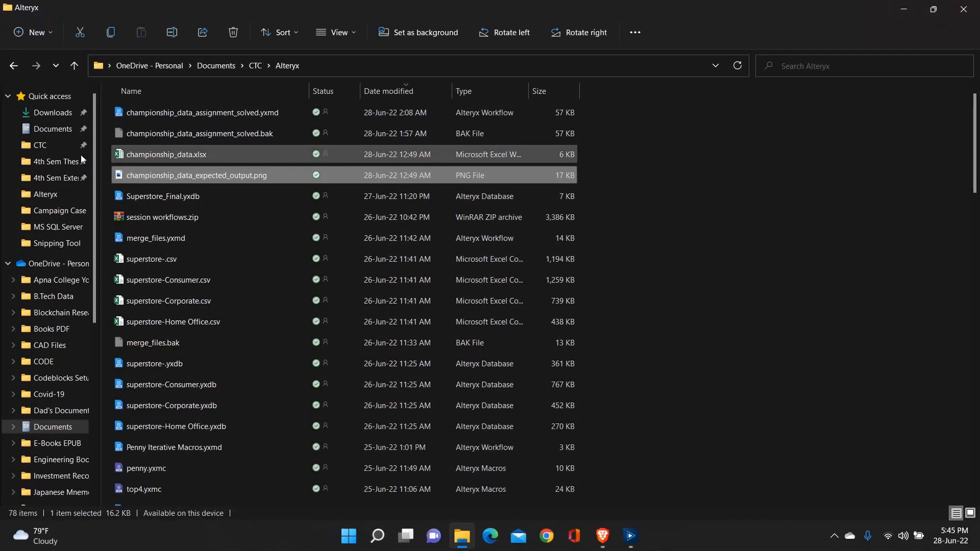
# Step: Reopen the expected output image to study its School rows and sport columns, and close it
pyautogui.doubleClick(154, 175)
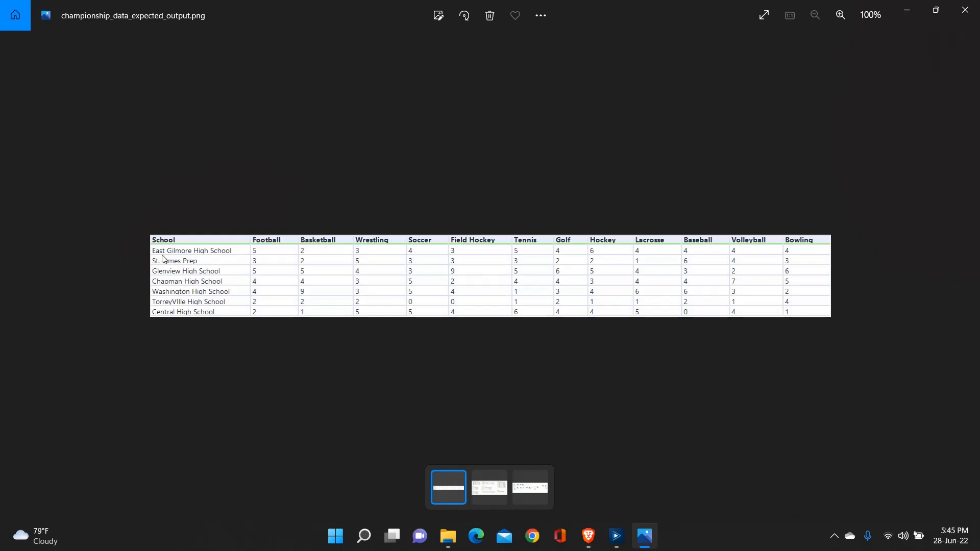
pyautogui.press('Delete')
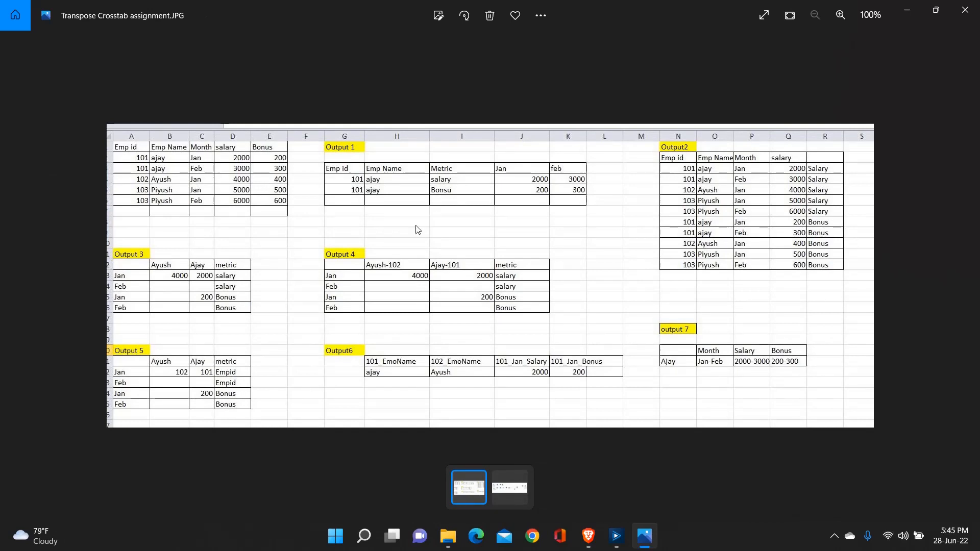
pyautogui.click(970, 7)
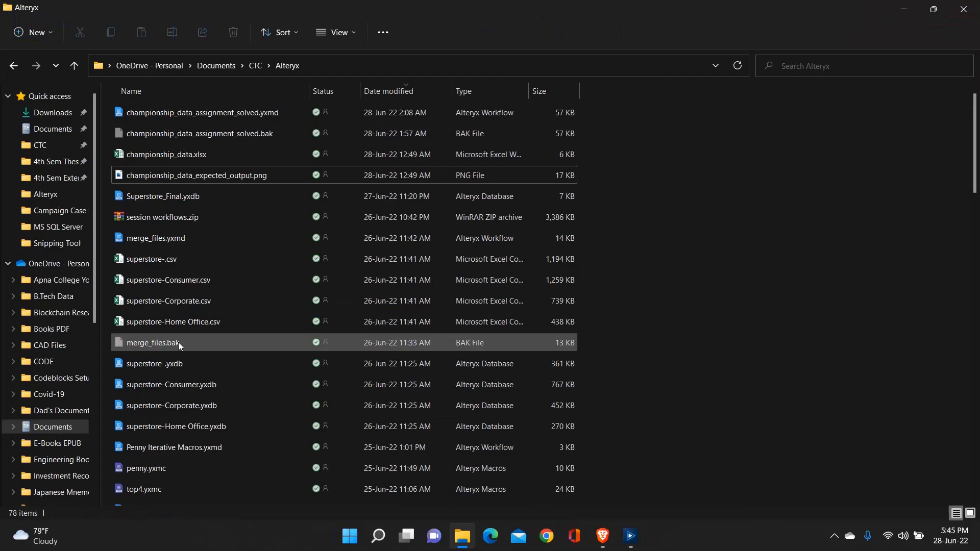
# Step: Switch back to Alteryx Designer and widen the Champions column in the Input Data results again
pyautogui.click(631, 535)
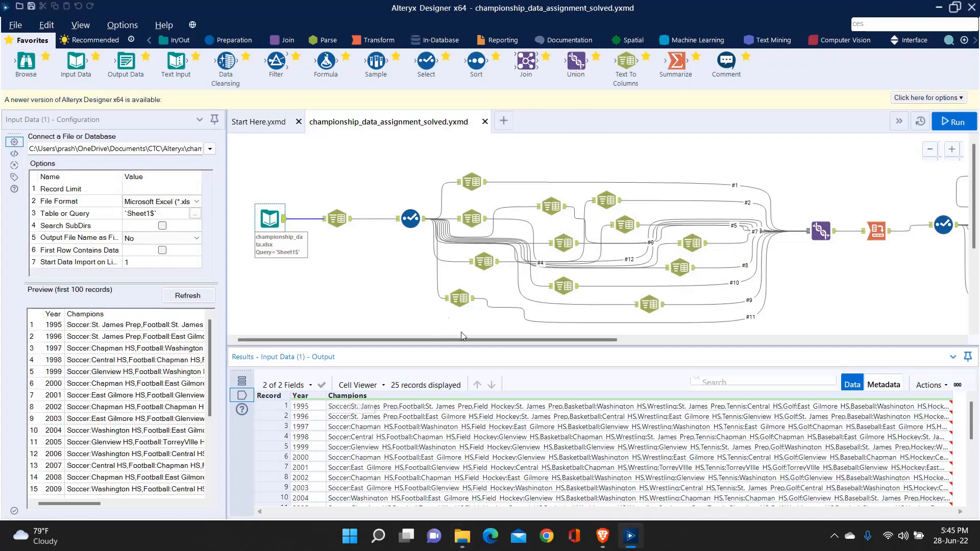
pyautogui.moveTo(607, 339); pyautogui.dragTo(388, 340)
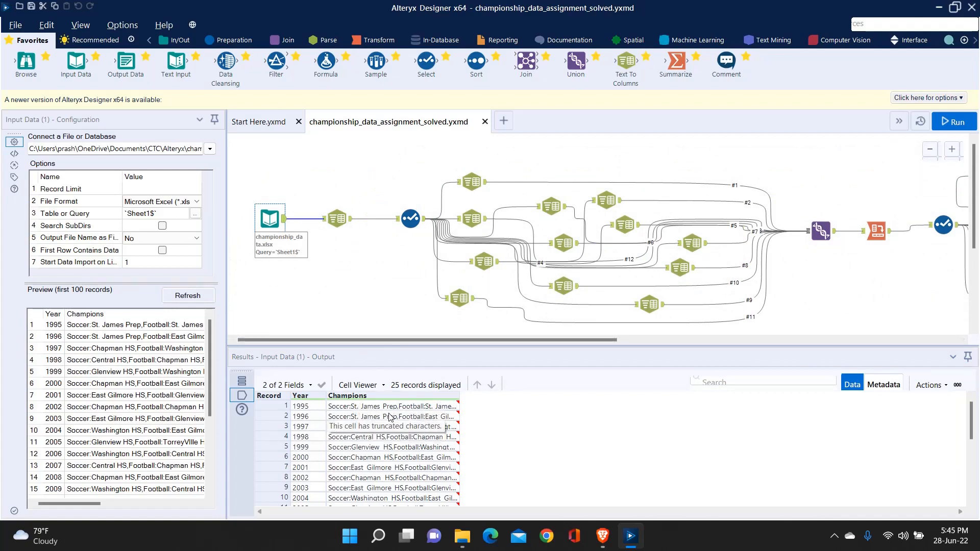
pyautogui.moveTo(458, 397); pyautogui.dragTo(645, 398)
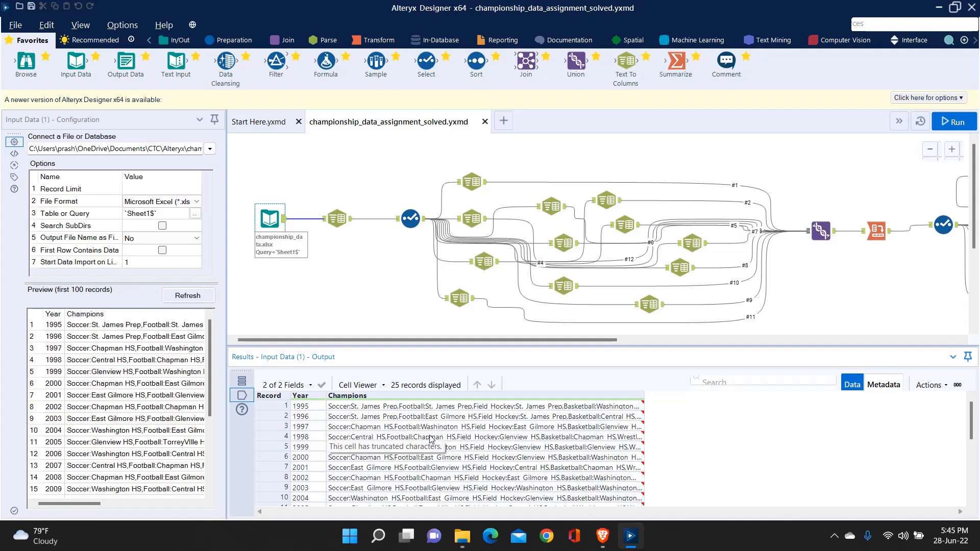
# Step: Inspect the first Text To Columns tool's configuration, checking the delimiter and number of columns used to split Champions
pyautogui.click(336, 218)
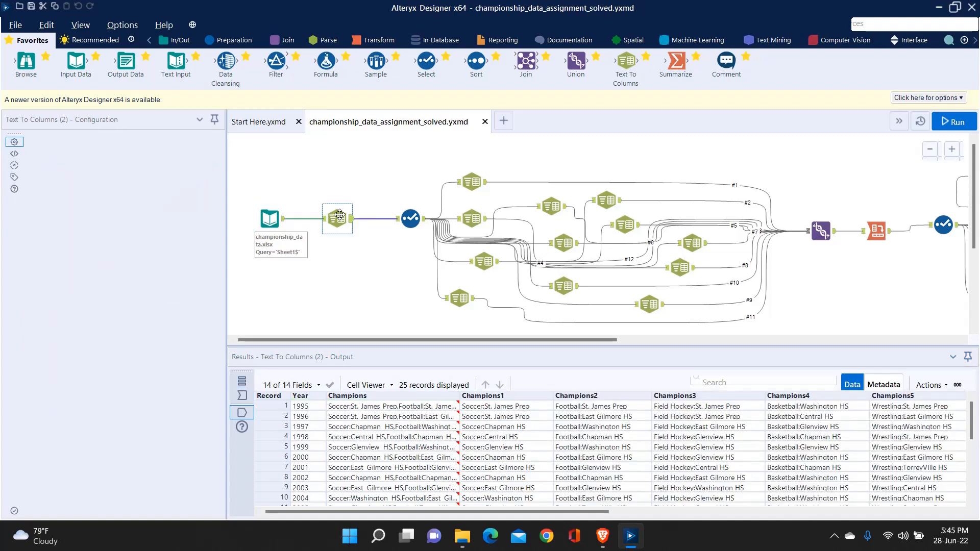
pyautogui.click(182, 175)
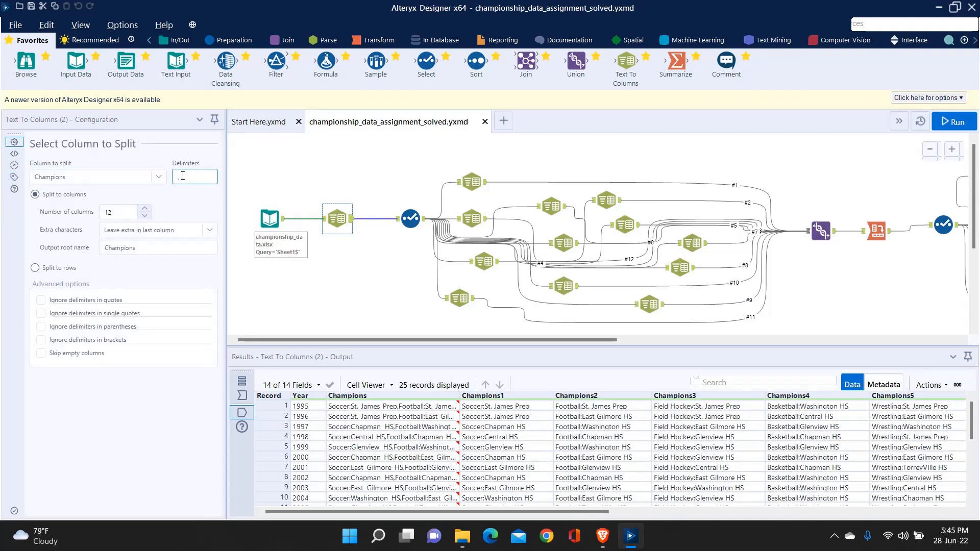
pyautogui.press('BackSpace')
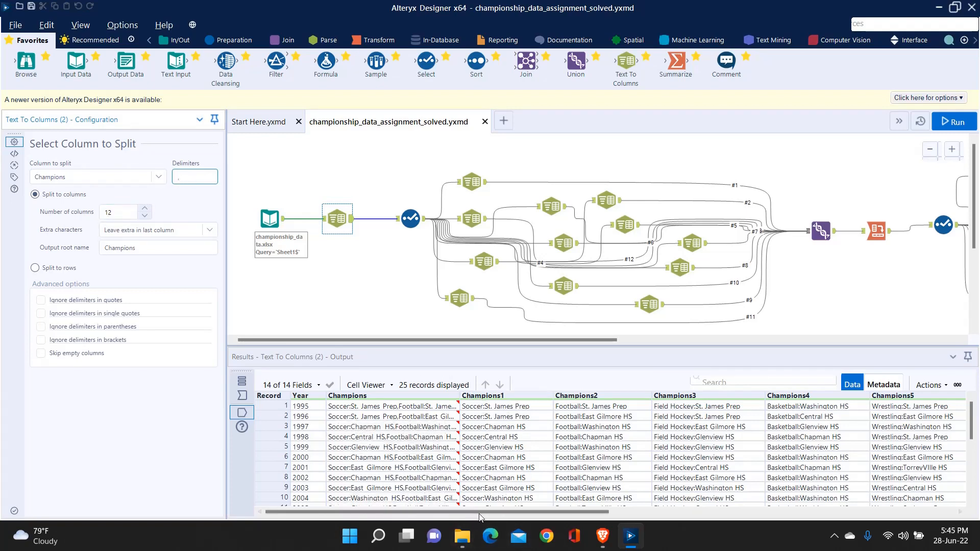
pyautogui.moveTo(487, 512)
pyautogui.mouseDown()
pyautogui.moveTo(878, 510)
pyautogui.moveTo(481, 510)
pyautogui.mouseUp()
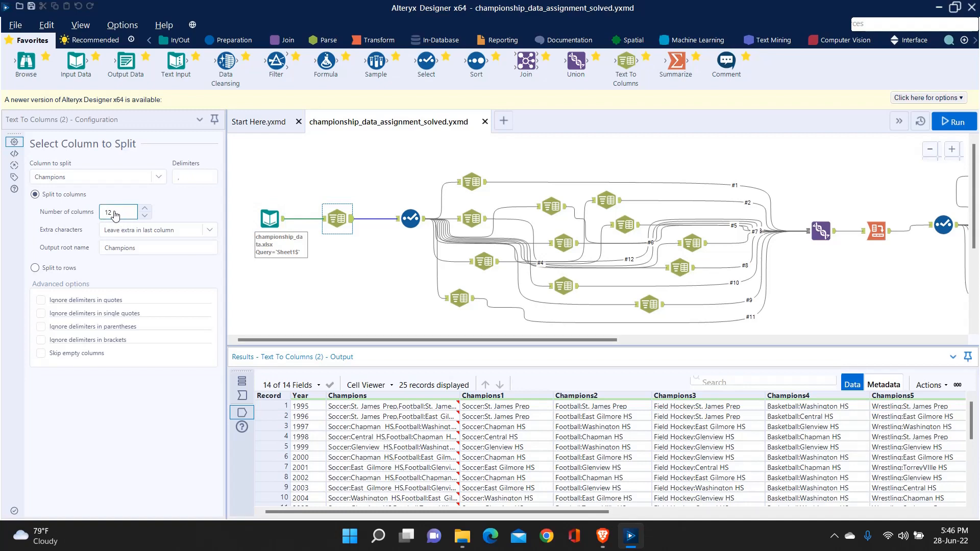
# Step: Examine the split fields Champions1 through Champions12 across the records in the Text To Columns output
pyautogui.moveTo(571, 512); pyautogui.dragTo(935, 518)
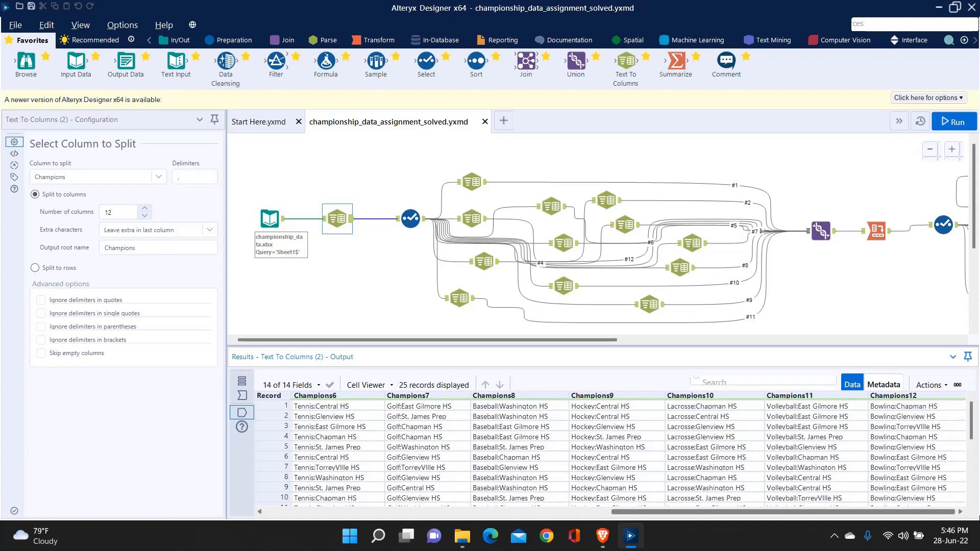
pyautogui.moveTo(963, 521); pyautogui.dragTo(517, 544)
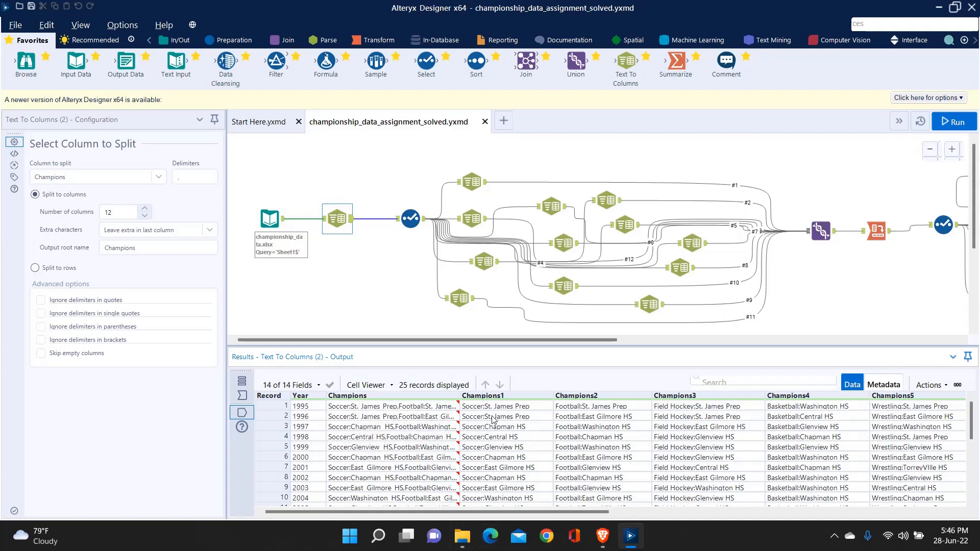
pyautogui.moveTo(507, 512); pyautogui.dragTo(520, 513)
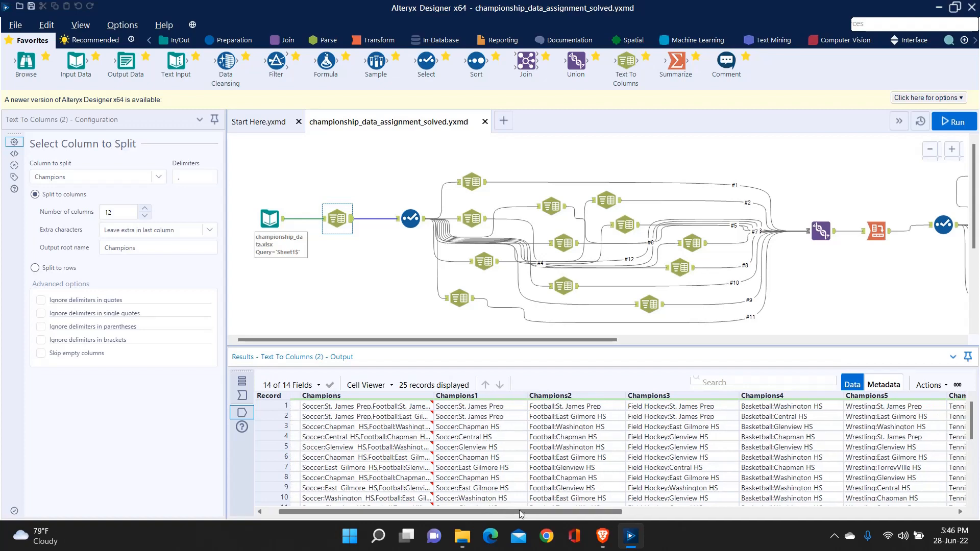
pyautogui.scroll(-5, 489, 446)
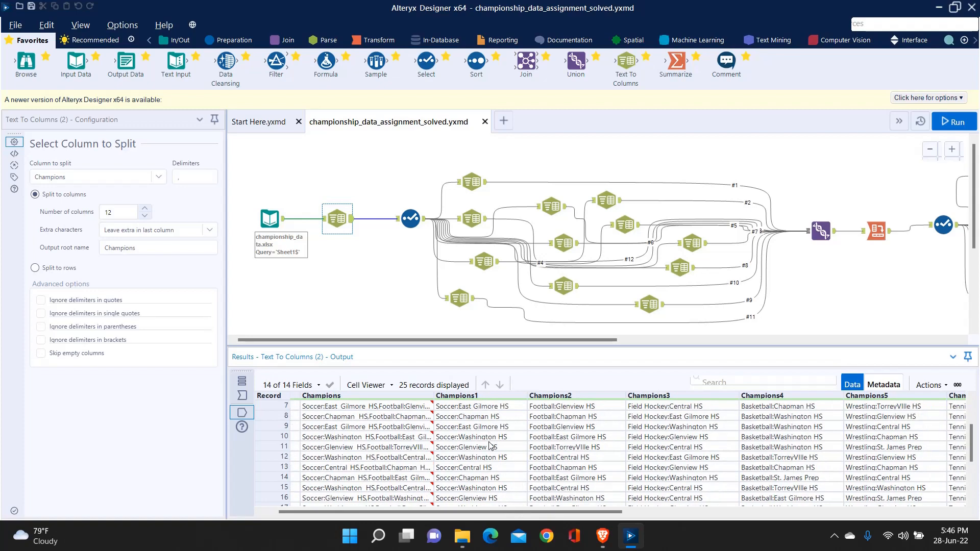
pyautogui.scroll(5, 489, 445)
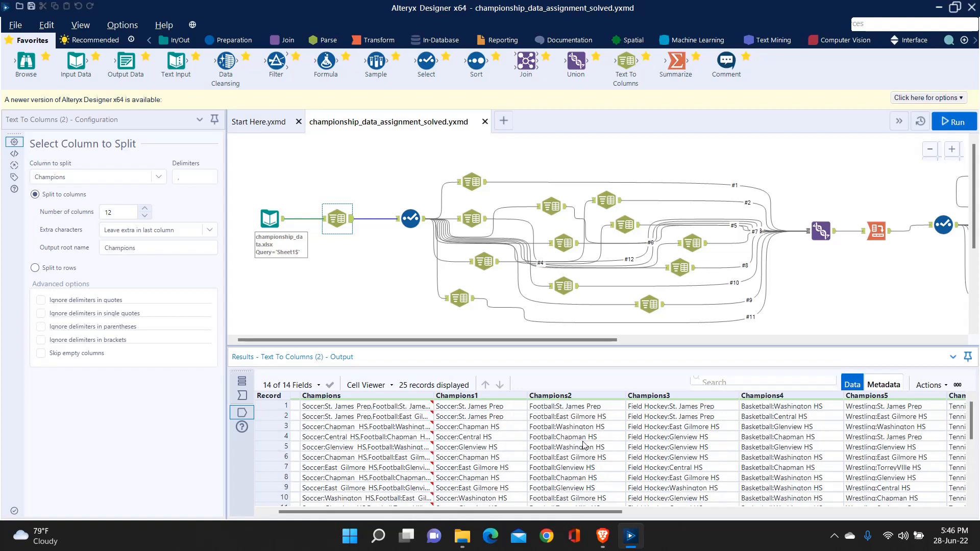
pyautogui.scroll(-5, 581, 434)
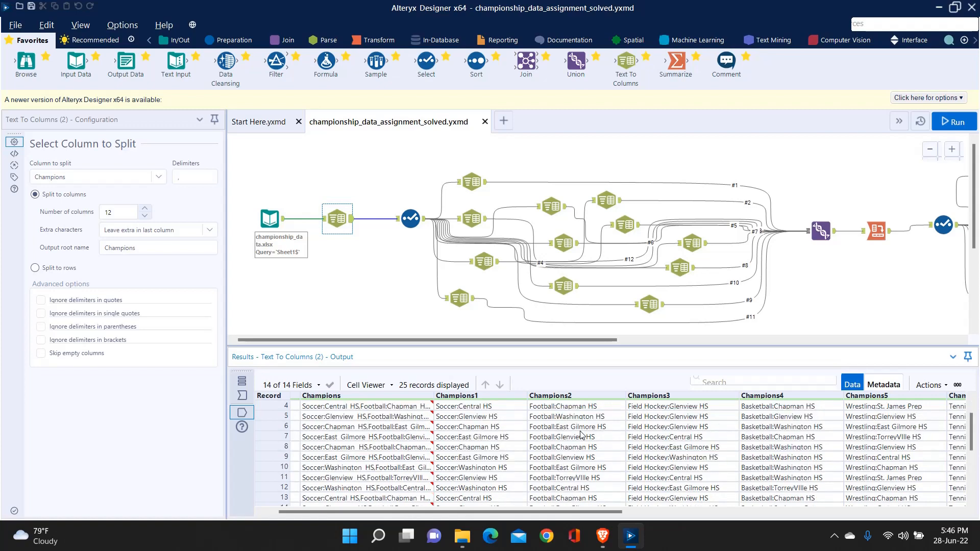
pyautogui.scroll(5, 580, 434)
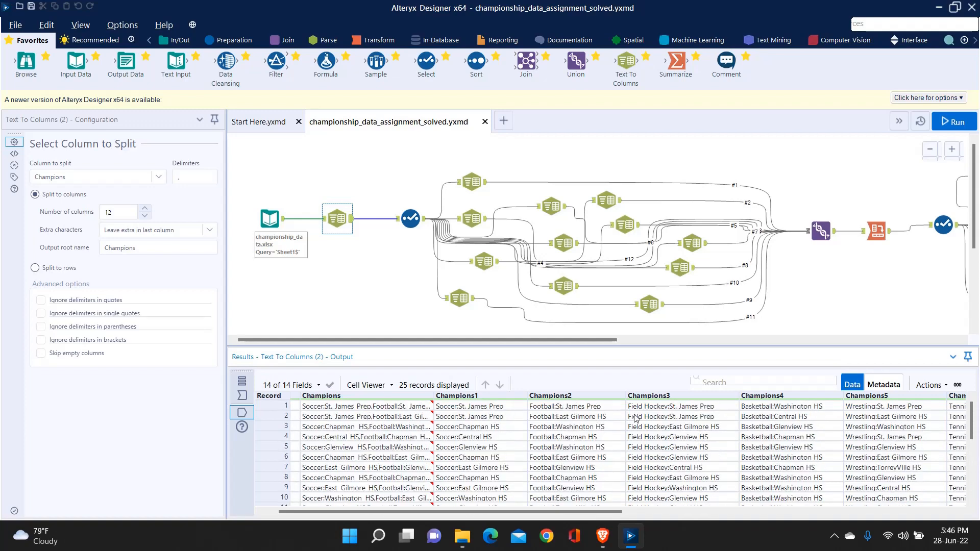
pyautogui.scroll(-3, 690, 417)
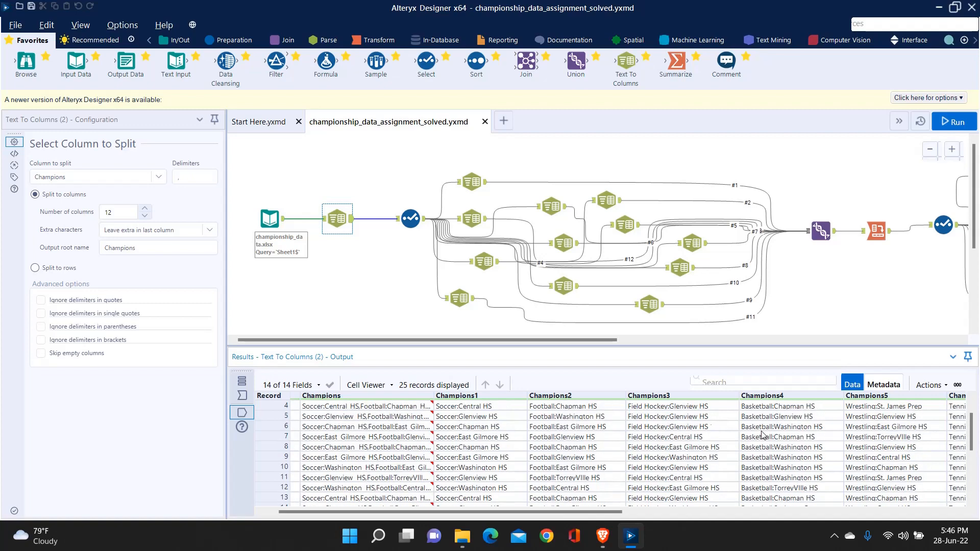
pyautogui.scroll(-4, 781, 437)
pyautogui.scroll(4, 786, 438)
# Step: Review championship_data_expected_output.png again from File Explorer for comparison with the split data, and return to Alteryx Designer
pyautogui.click(471, 541)
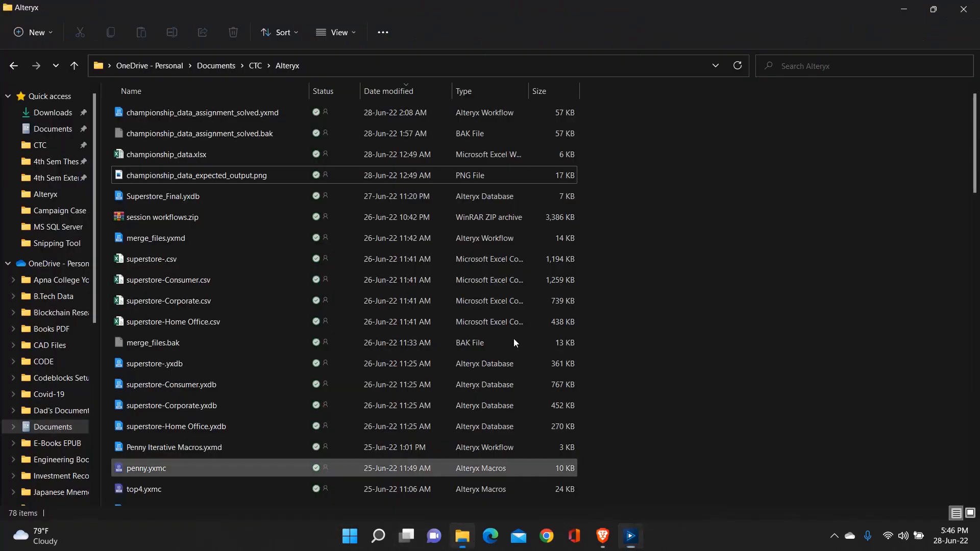
pyautogui.click(215, 174)
pyautogui.doubleClick(215, 175)
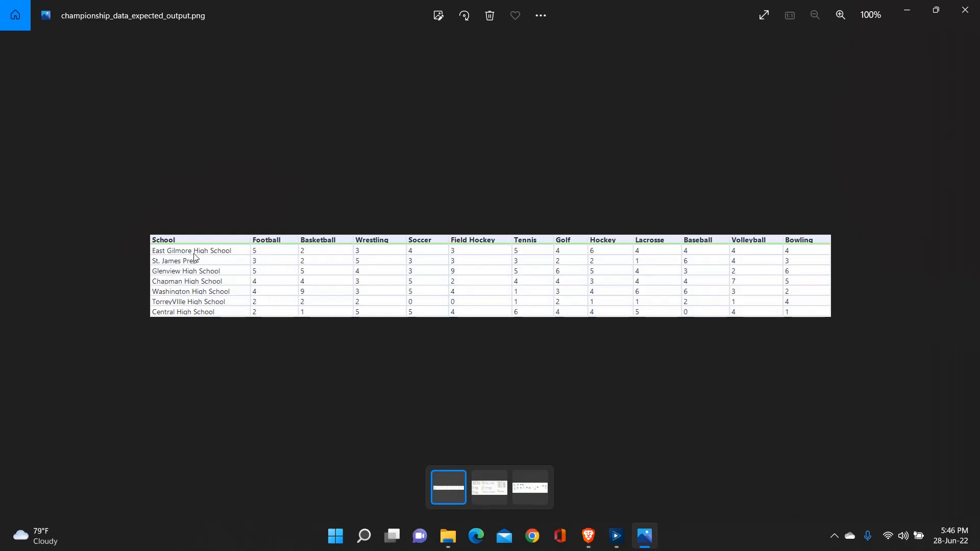
pyautogui.press('Right')
pyautogui.click(965, 10)
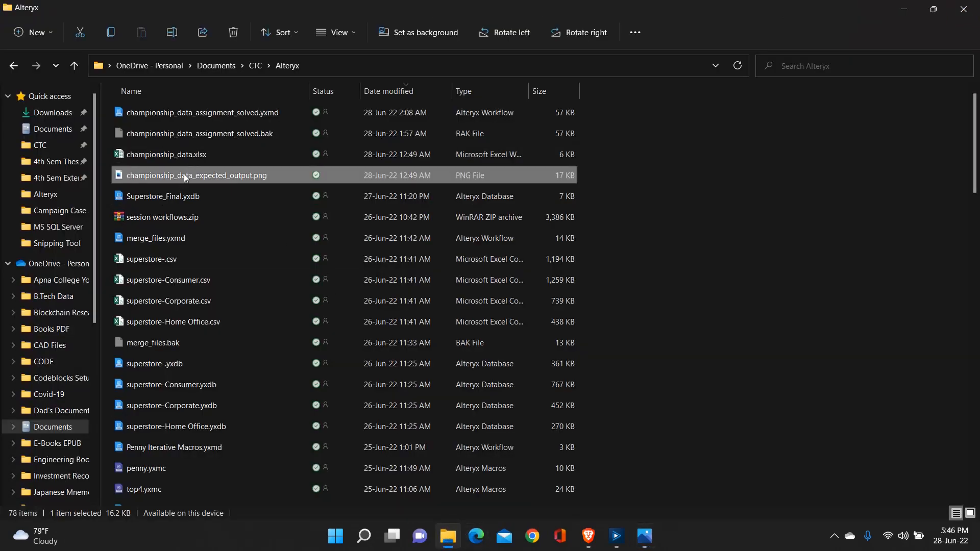
pyautogui.doubleClick(184, 174)
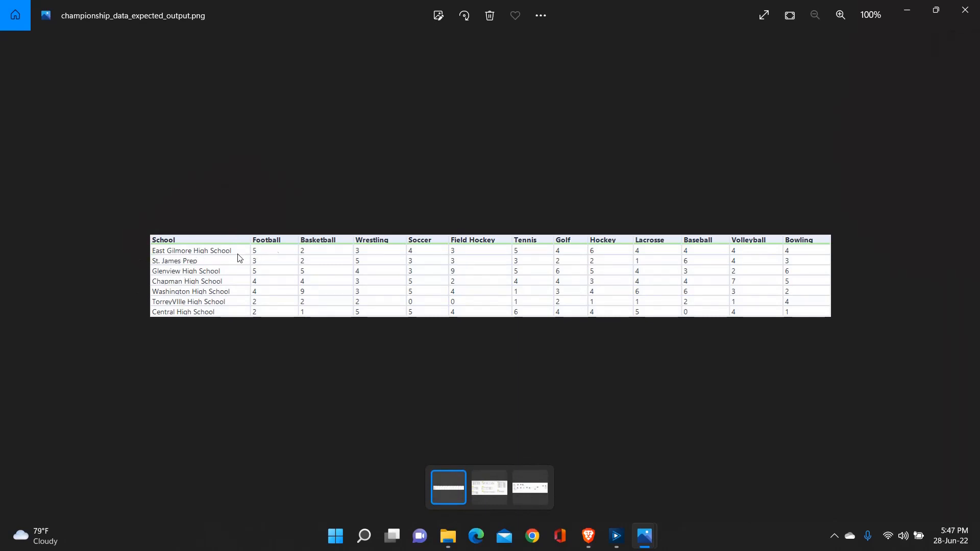
pyautogui.click(907, 11)
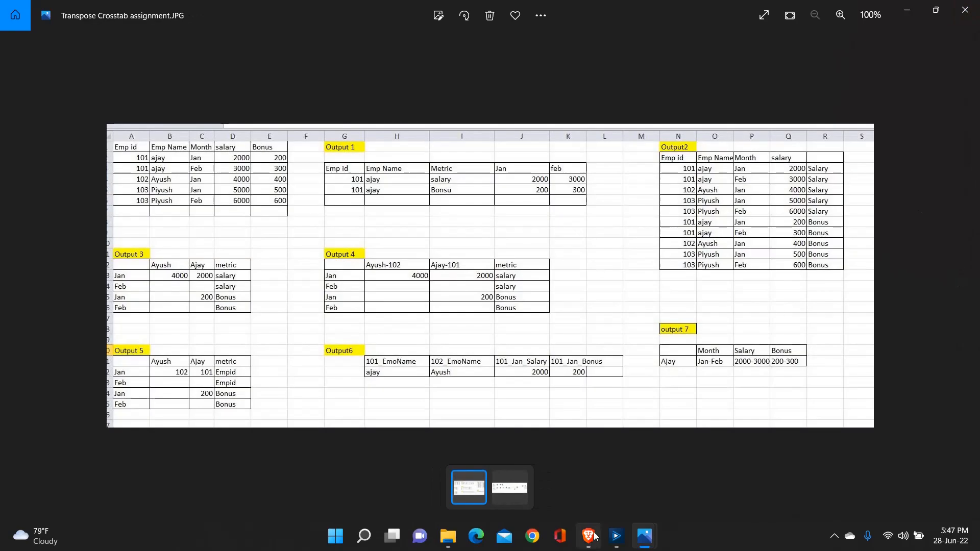
pyautogui.click(616, 536)
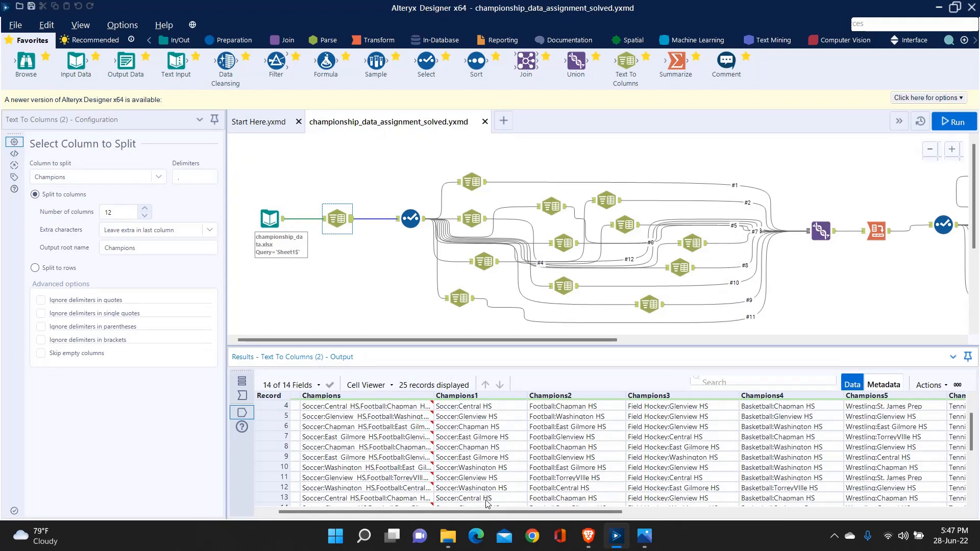
# Step: Inspect the individual Text To Columns tools that split each sport's field, including the Soccer and Field Hockey ones
pyautogui.scroll(-2, 488, 497)
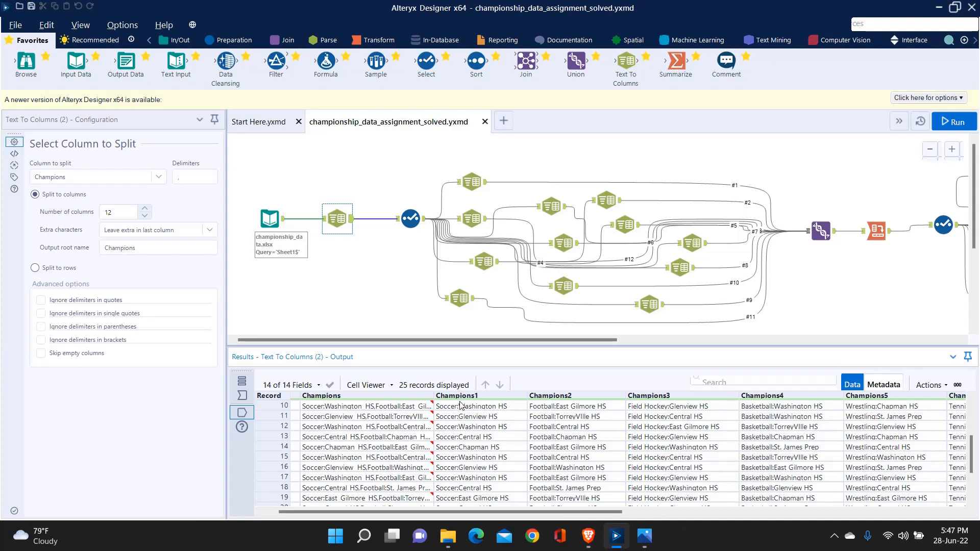
pyautogui.click(469, 179)
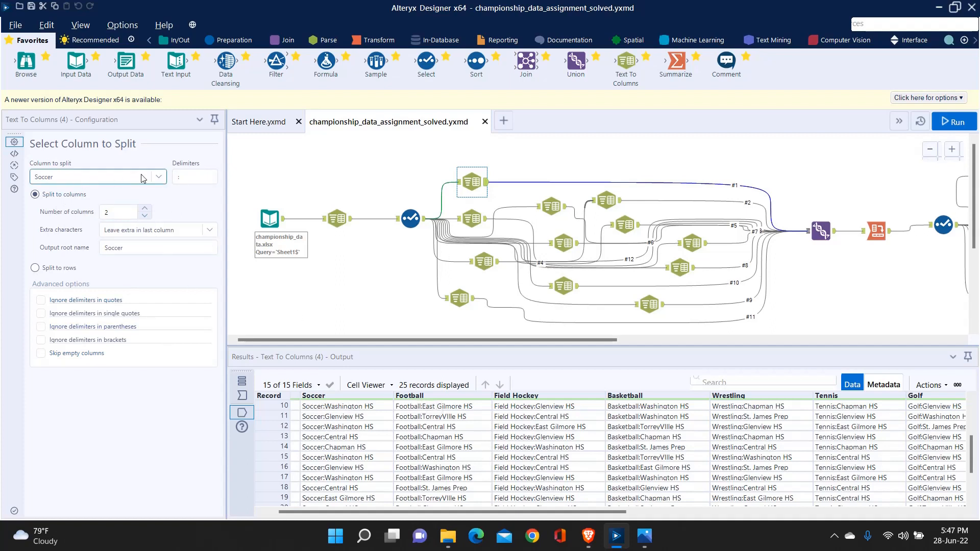
pyautogui.click(471, 218)
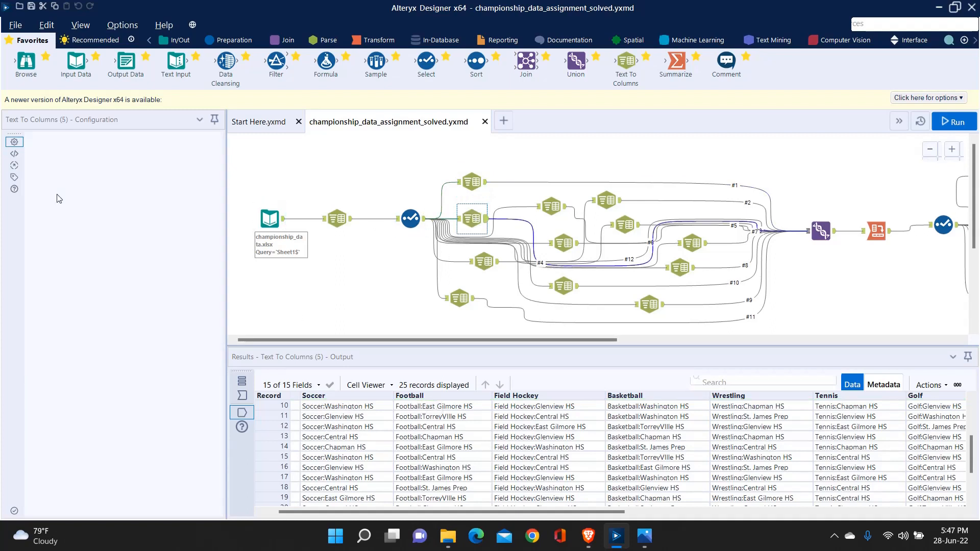
pyautogui.click(477, 262)
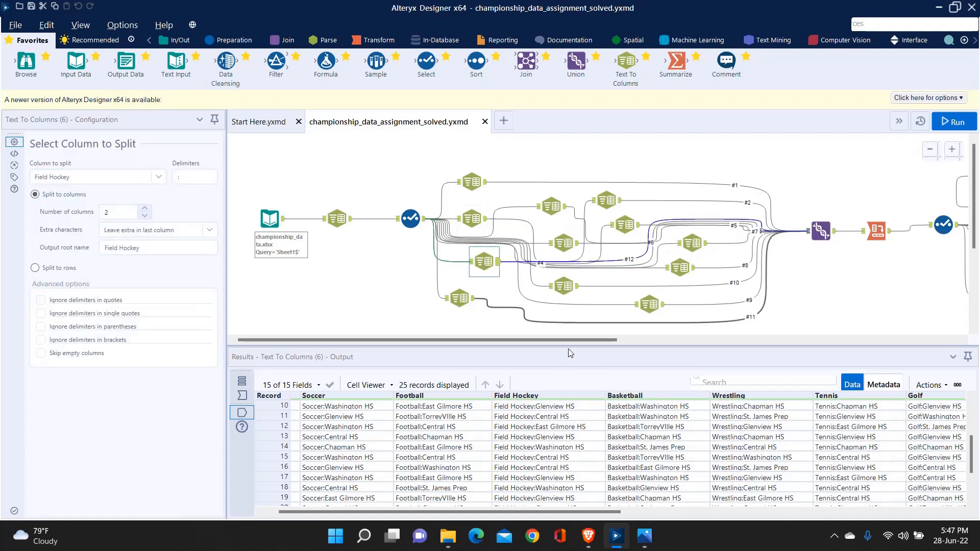
# Step: Inspect the Union tool's configuration and examine its combined output across to the Soccer1 and Soccer2 fields
pyautogui.moveTo(568, 341); pyautogui.dragTo(657, 339)
pyautogui.click(644, 297)
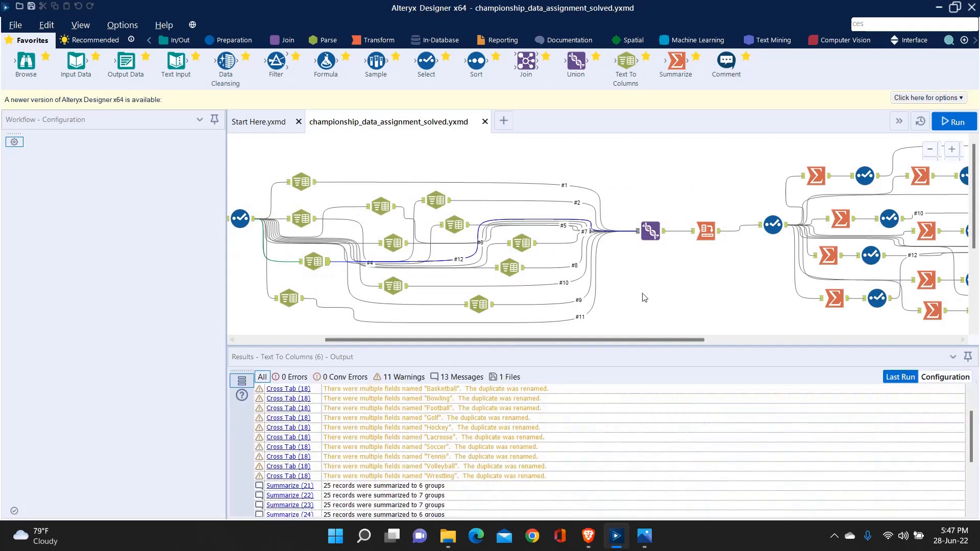
pyautogui.click(652, 229)
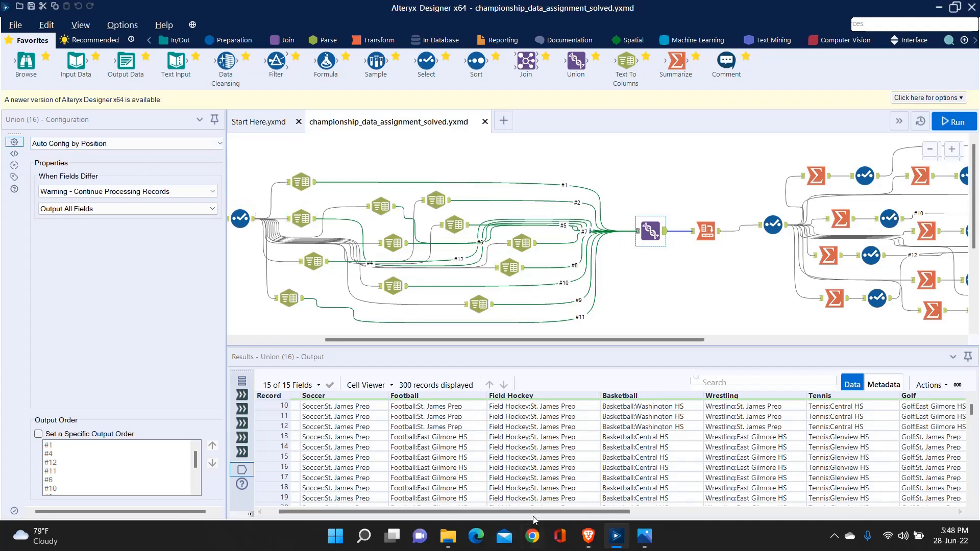
pyautogui.moveTo(533, 511); pyautogui.dragTo(864, 516)
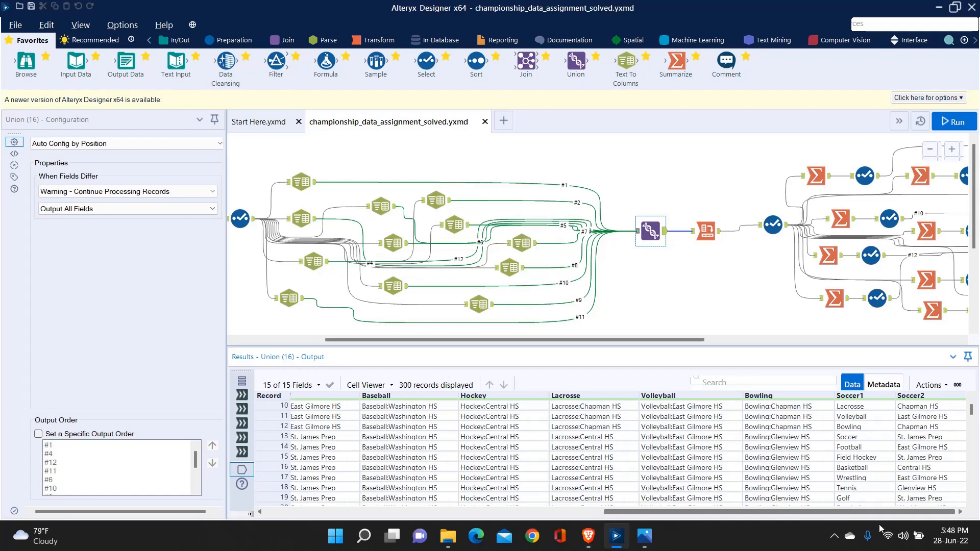
pyautogui.click(666, 233)
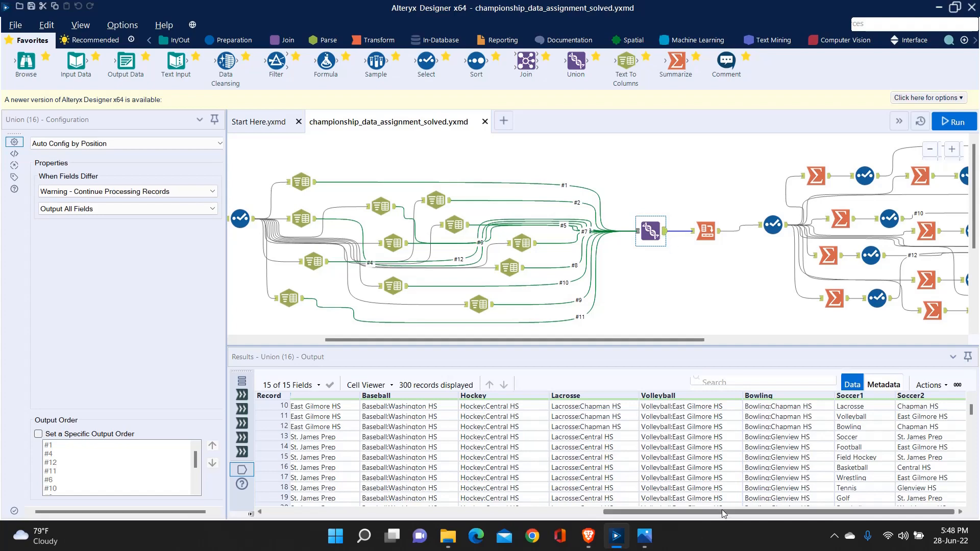
pyautogui.moveTo(721, 510); pyautogui.dragTo(817, 490)
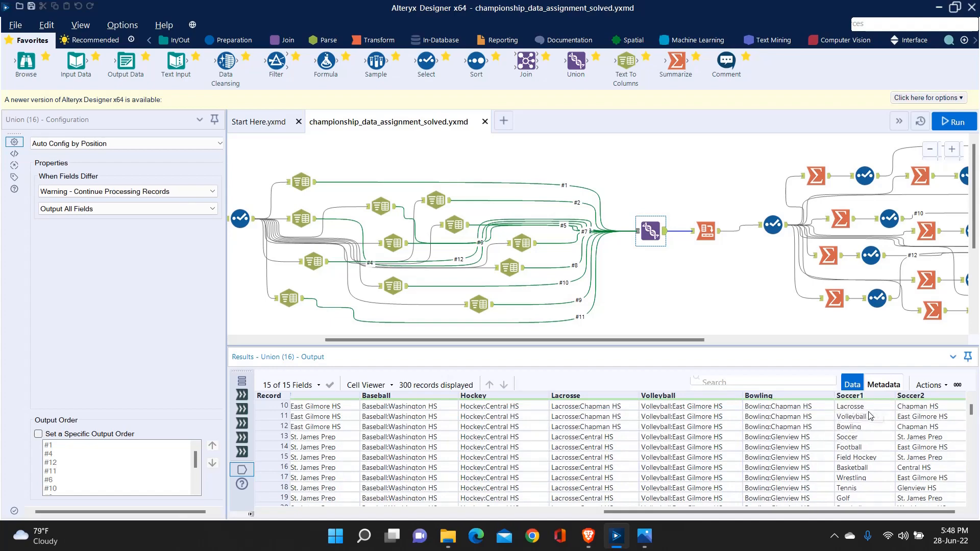
# Step: Examine how the sport names repeat in the Soccer1 field down the Union output records
pyautogui.scroll(-6, 869, 467)
pyautogui.scroll(-7, 870, 468)
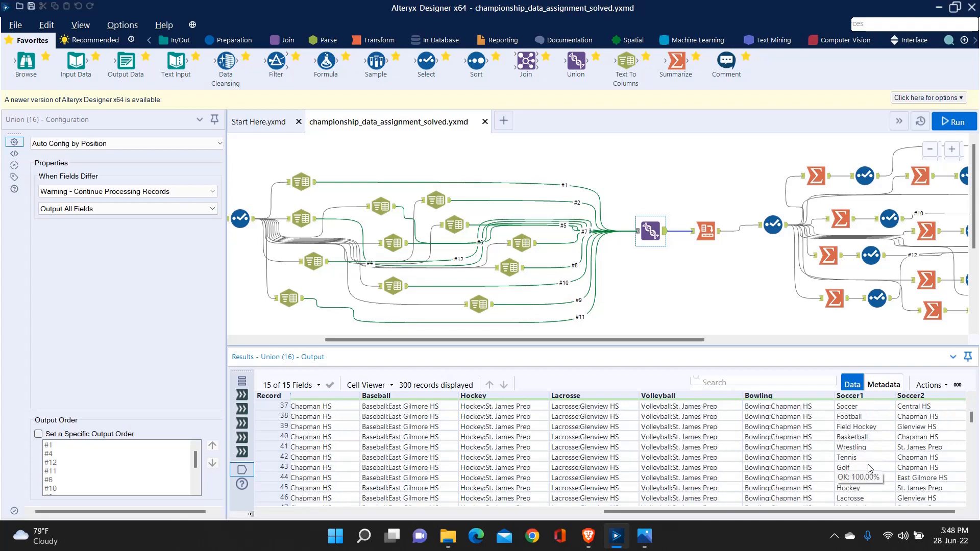
pyautogui.scroll(6, 870, 468)
pyautogui.scroll(10, 869, 468)
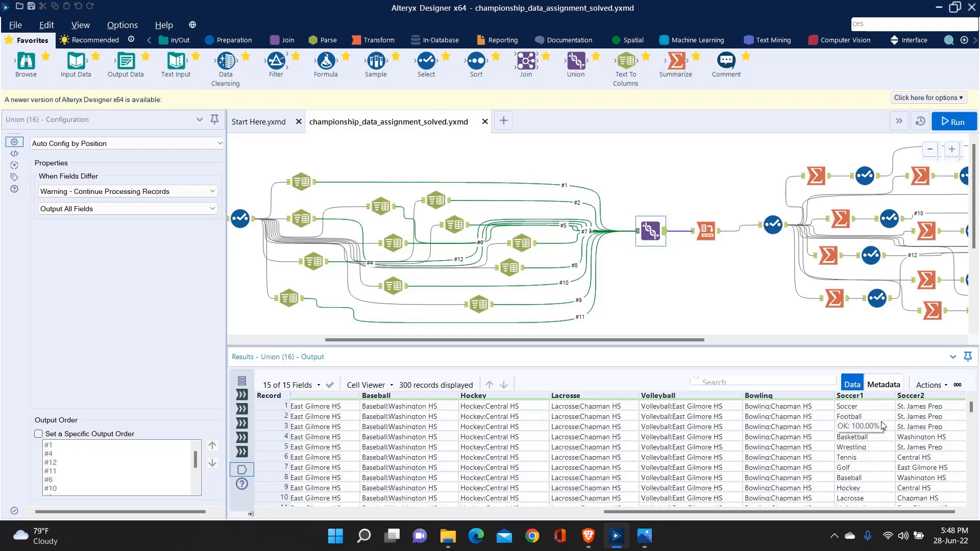
pyautogui.scroll(-4, 931, 425)
pyautogui.scroll(-4, 926, 427)
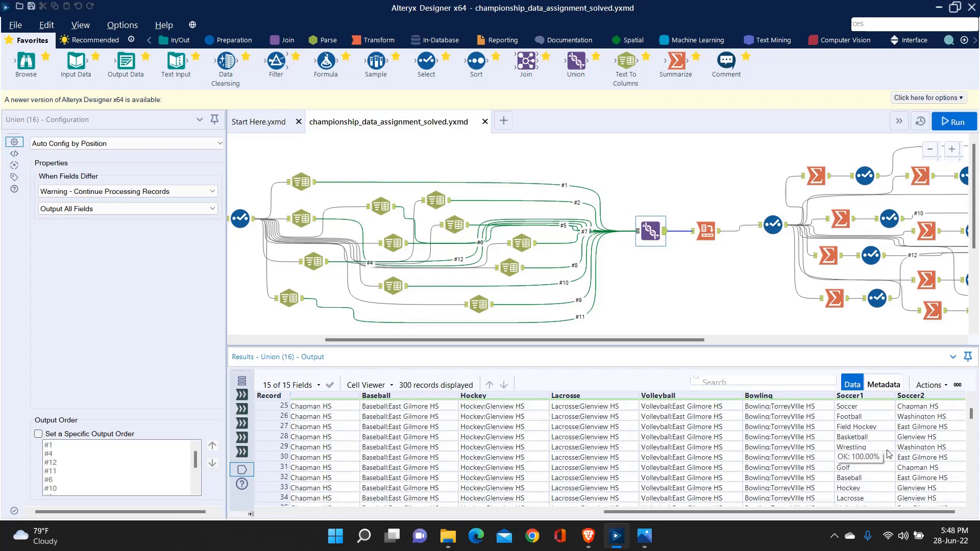
pyautogui.scroll(8, 882, 440)
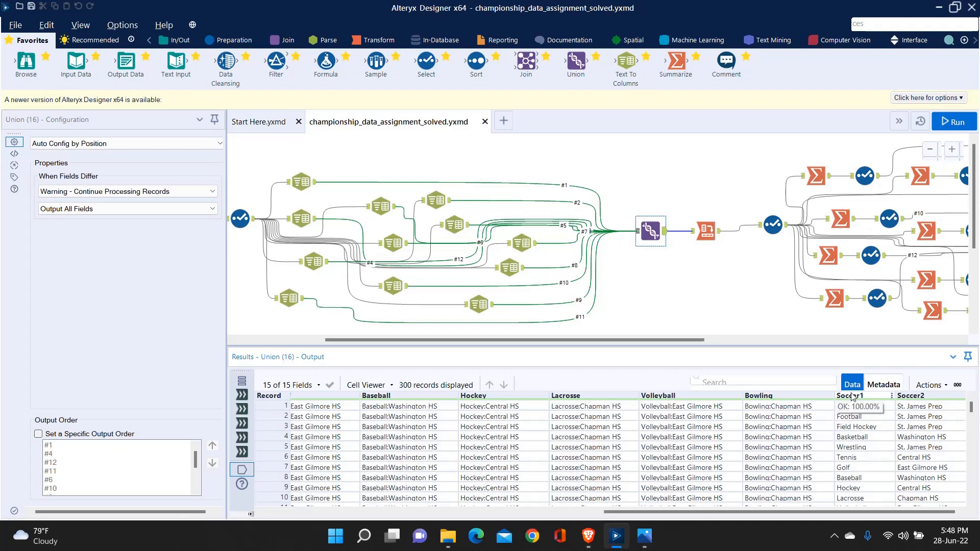
# Step: Compare the sports in Soccer1 with the schools in Soccer2 for individual records of the Union output
pyautogui.click(890, 407)
pyautogui.click(927, 407)
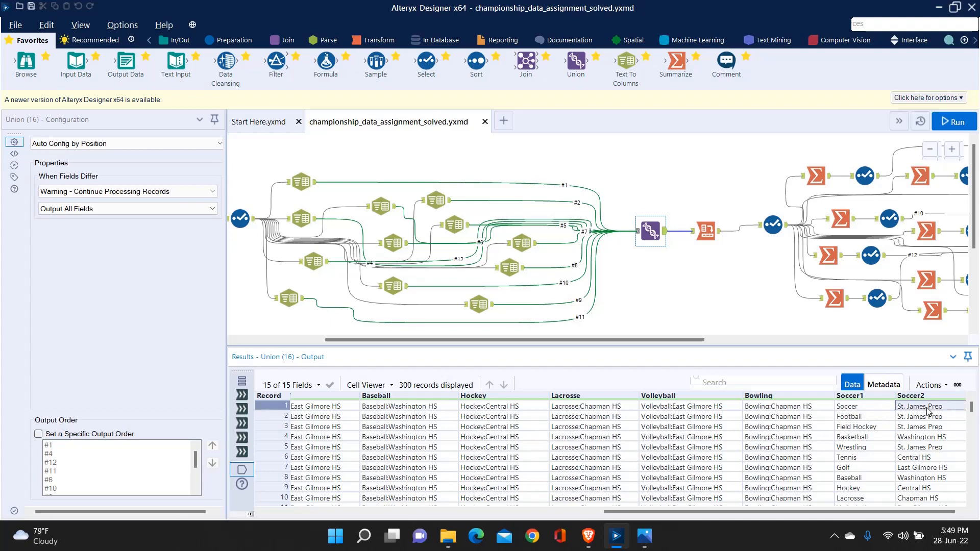
pyautogui.click(881, 418)
pyautogui.scroll(-8, 914, 446)
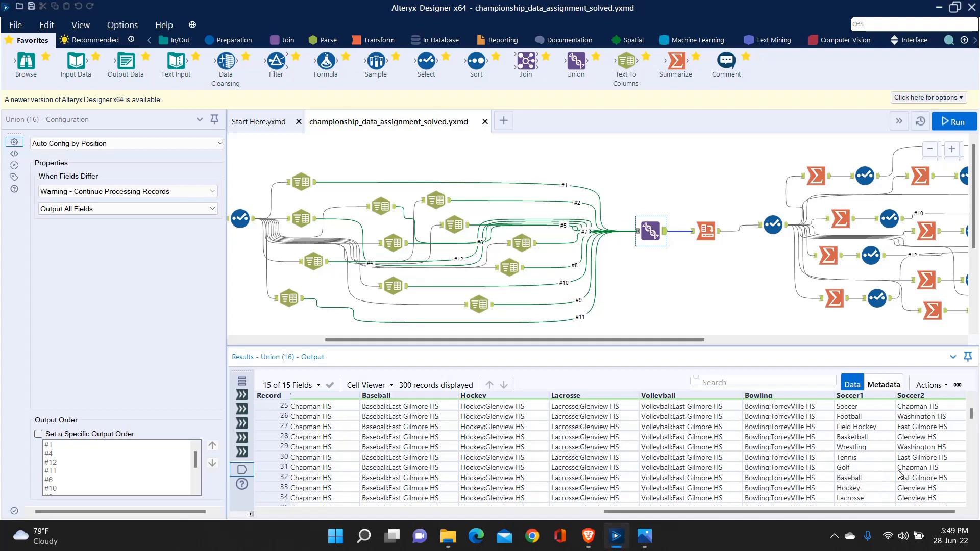
pyautogui.click(916, 465)
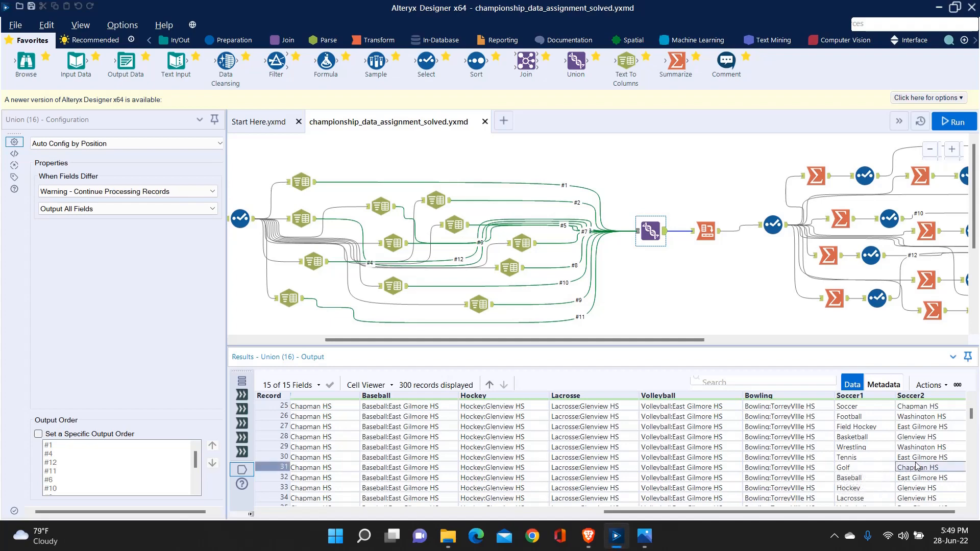
pyautogui.click(669, 272)
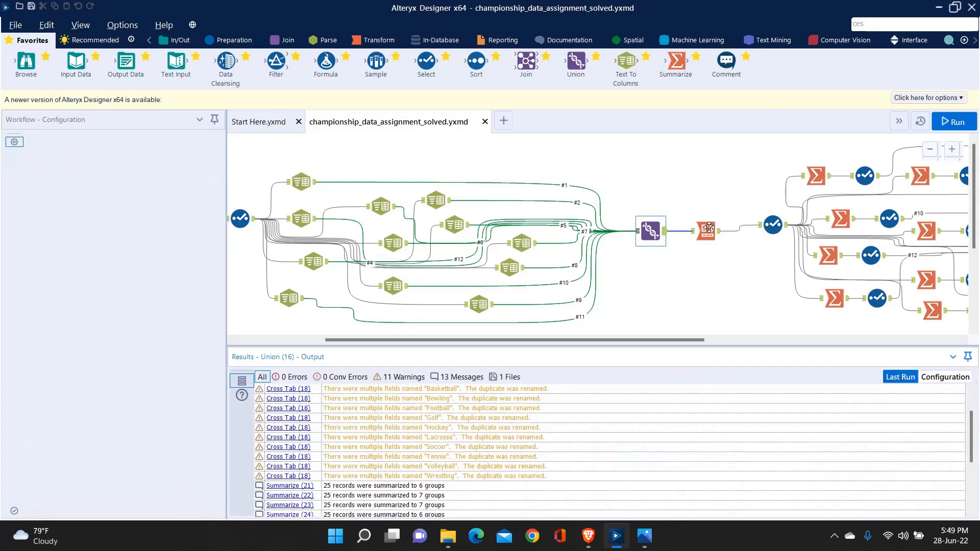
# Step: Check the Cross Tab tool's grouping fields, column header field, new column values and aggregation method
pyautogui.click(718, 231)
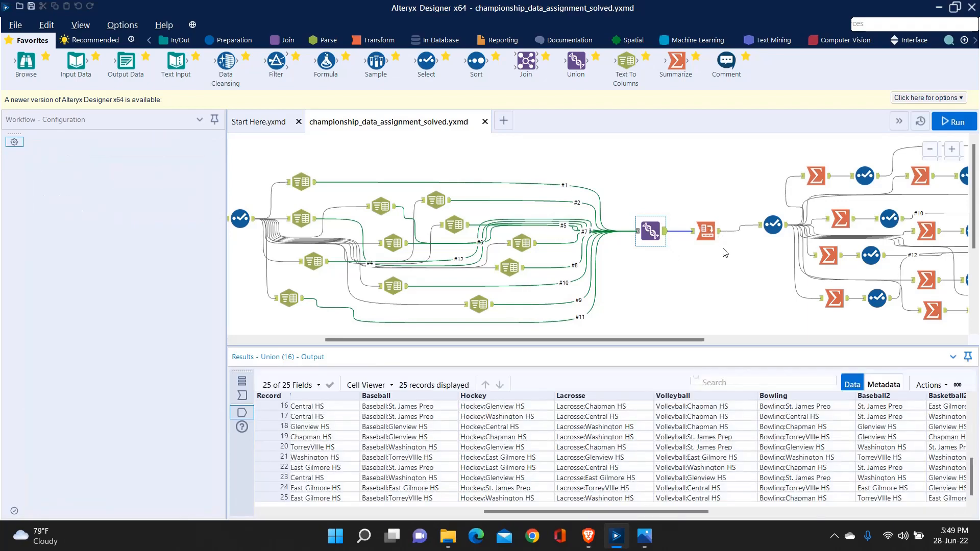
pyautogui.click(707, 231)
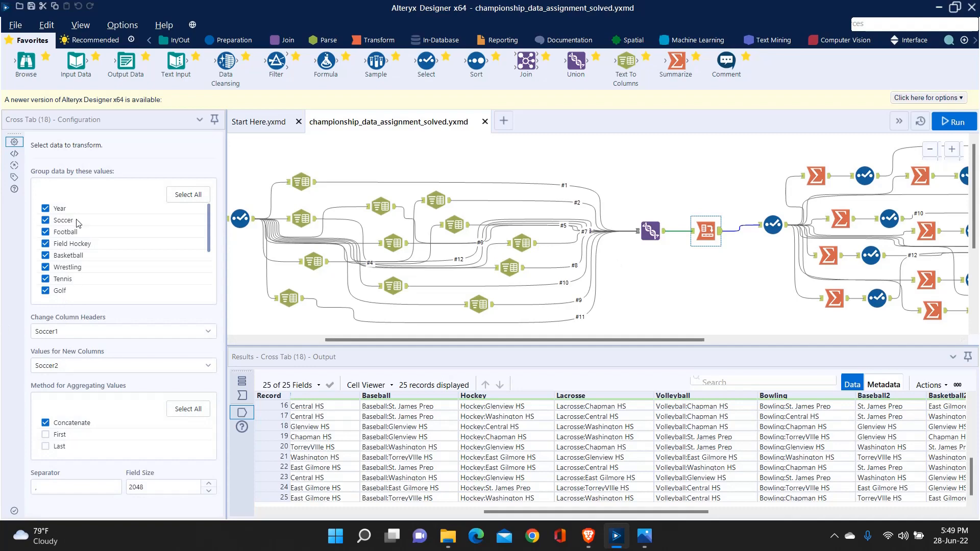
pyautogui.scroll(-3, 79, 230)
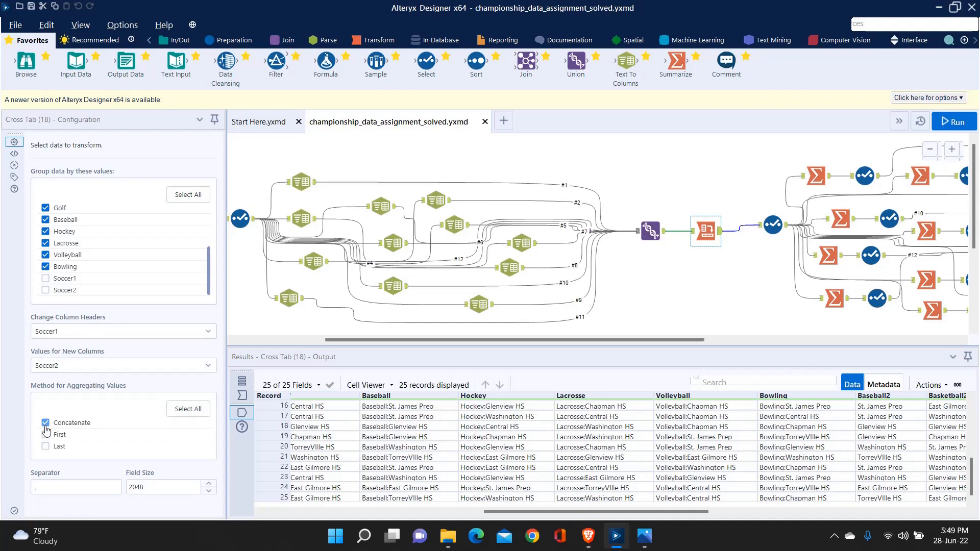
# Step: Examine the pivoted sport columns, from Baseball2 through Wrestling2, across the records of the Cross Tab output
pyautogui.moveTo(678, 511); pyautogui.dragTo(941, 525)
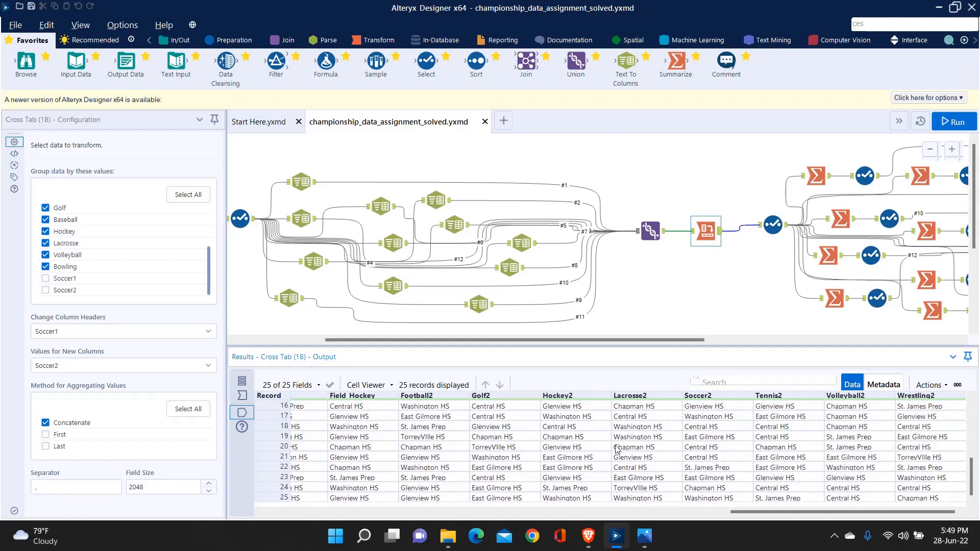
pyautogui.moveTo(785, 516); pyautogui.dragTo(659, 514)
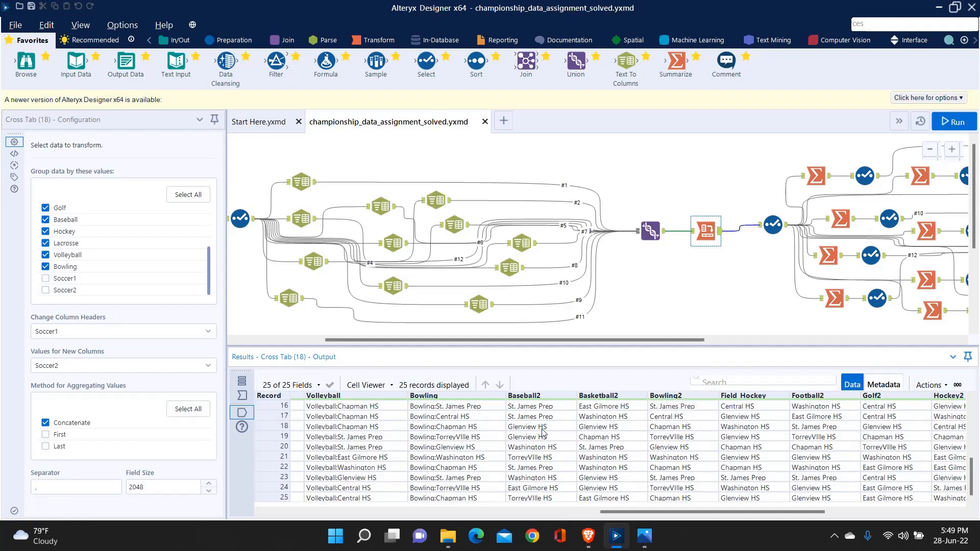
pyautogui.scroll(2, 546, 456)
pyautogui.scroll(-2, 551, 434)
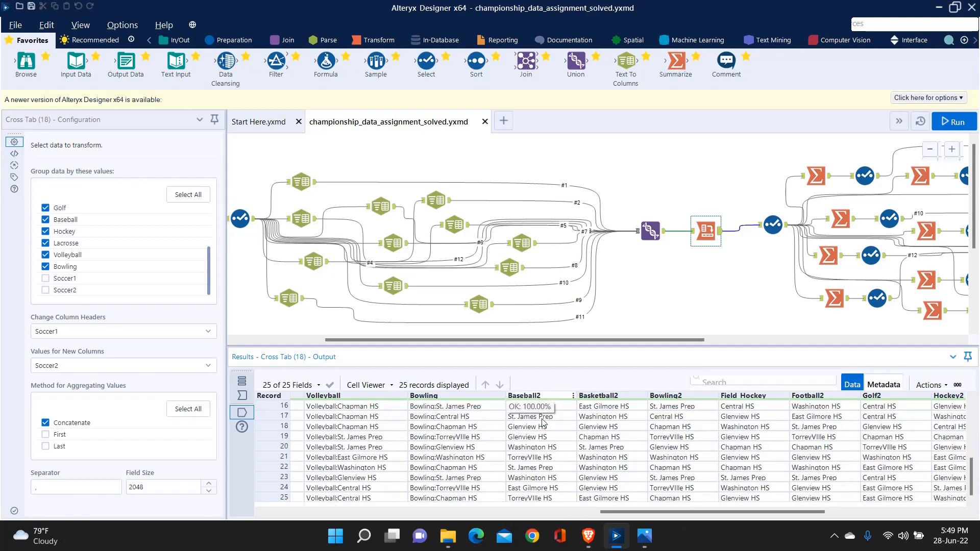
pyautogui.scroll(2, 548, 467)
pyautogui.scroll(2, 549, 467)
pyautogui.scroll(1, 544, 414)
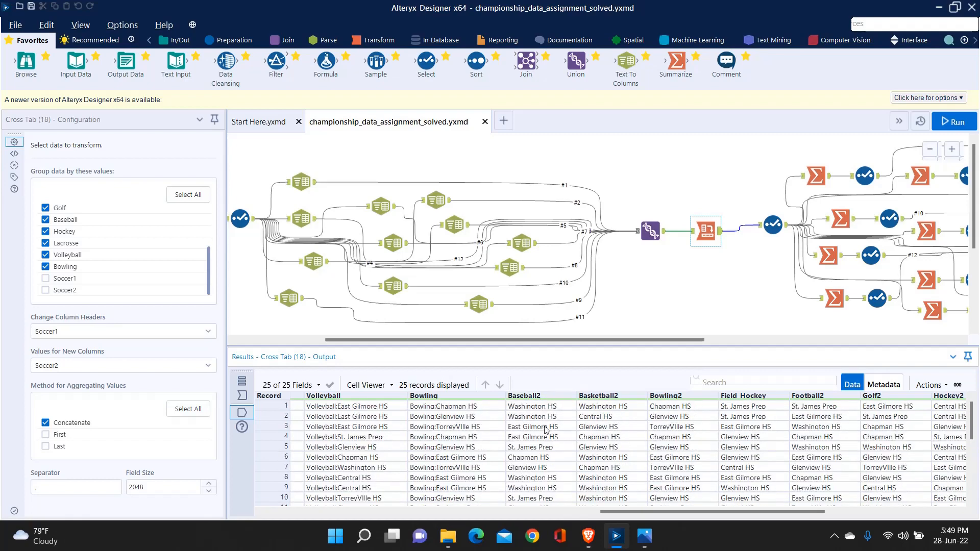
# Step: Review which fields the Select tool after the Cross Tab keeps, and examine its output columns from Baseball2 onward
pyautogui.click(771, 230)
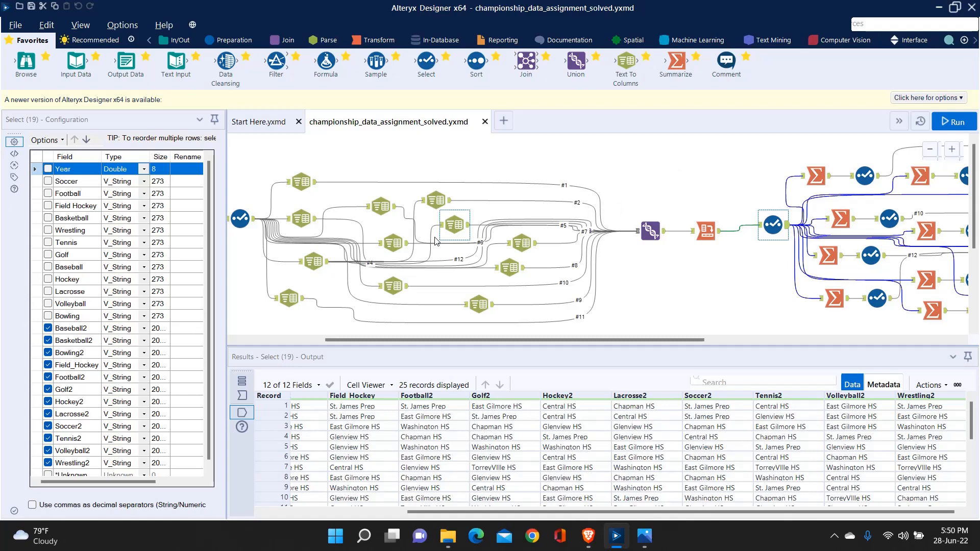
pyautogui.scroll(-1, 82, 418)
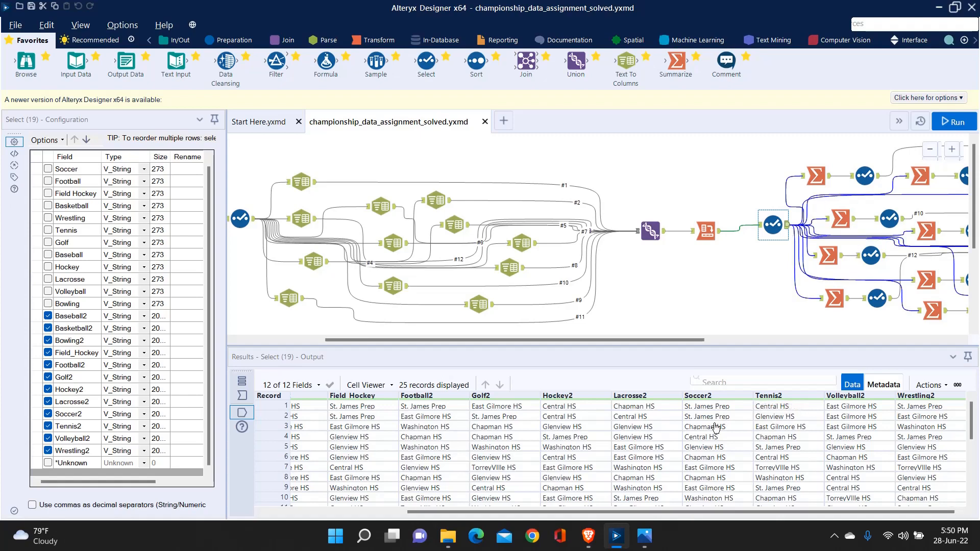
pyautogui.click(374, 512)
pyautogui.moveTo(373, 518); pyautogui.dragTo(768, 536)
pyautogui.moveTo(761, 532); pyautogui.dragTo(303, 513)
pyautogui.scroll(-5, 387, 441)
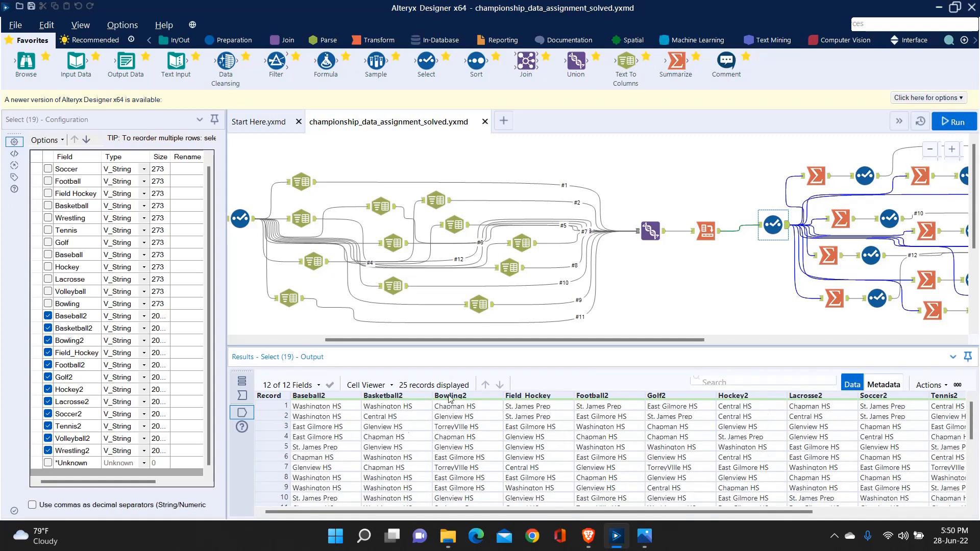
# Step: Inspect the Summarize tools for Baseball2, Basketball2 and Bowling2, checking their Group By and Count actions and outputs
pyautogui.click(816, 175)
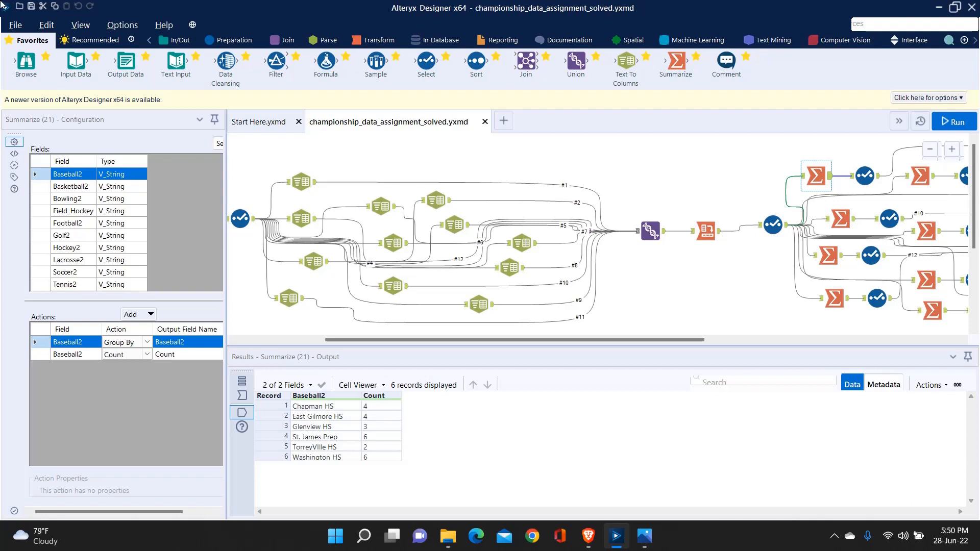
pyautogui.click(839, 219)
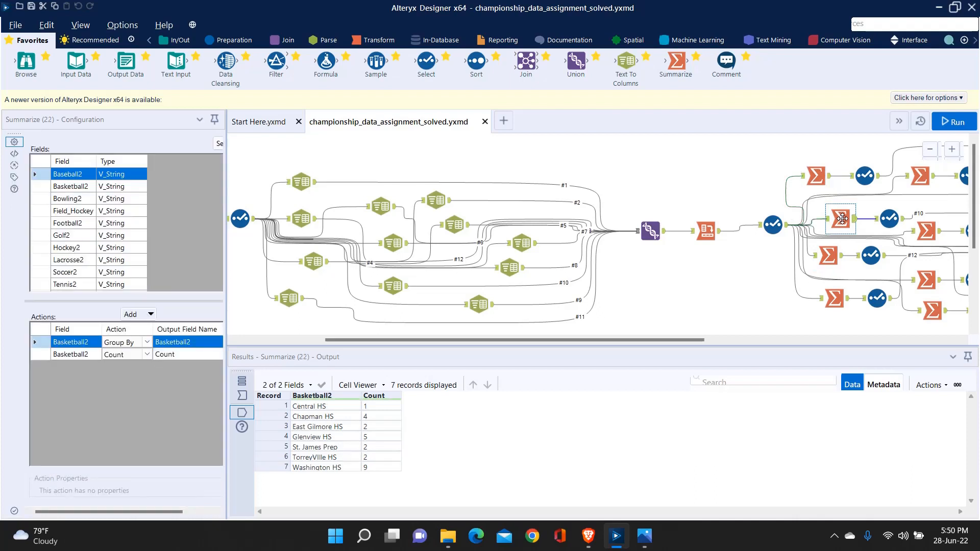
pyautogui.click(830, 253)
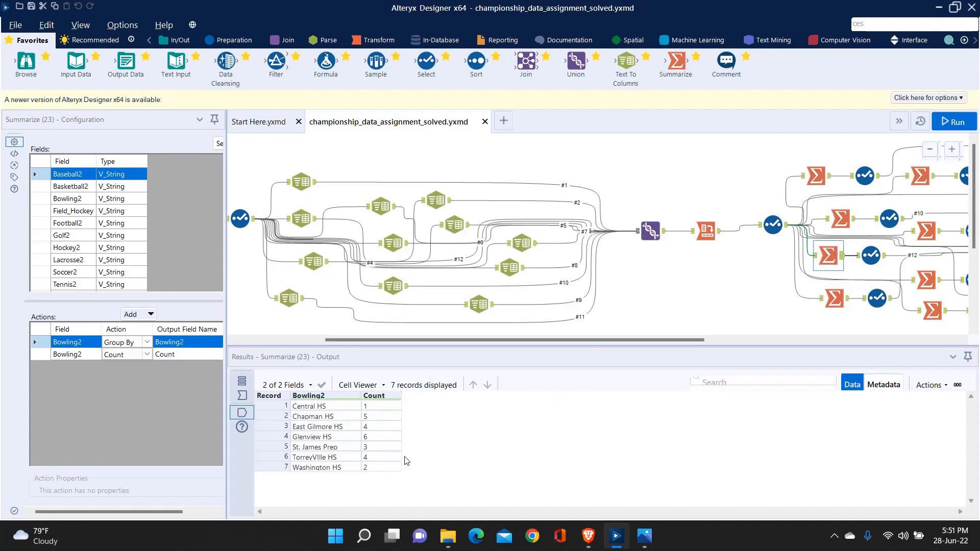
# Step: Compare the baseball Summarize and Select outputs with the Join Multiple tool's configuration and joined school table
pyautogui.moveTo(637, 339); pyautogui.dragTo(782, 341)
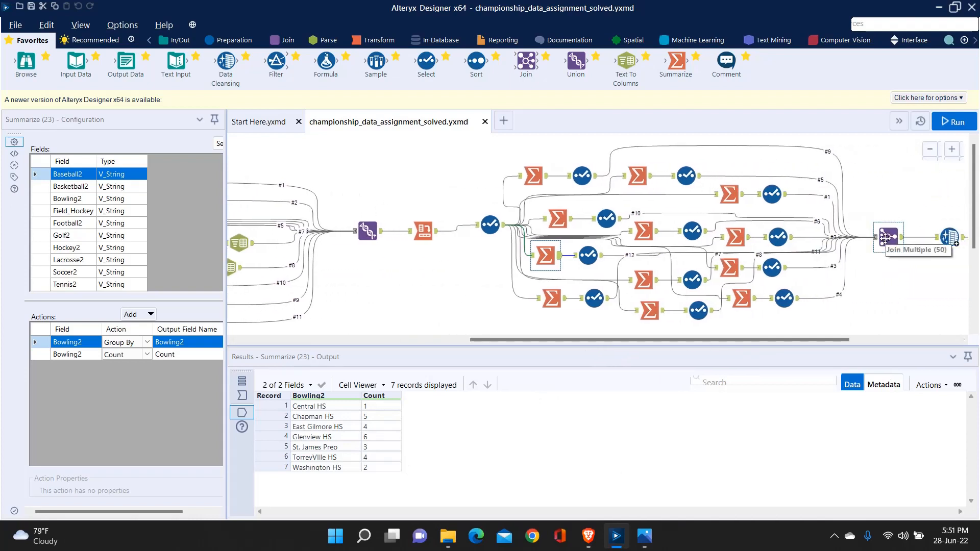
pyautogui.click(583, 177)
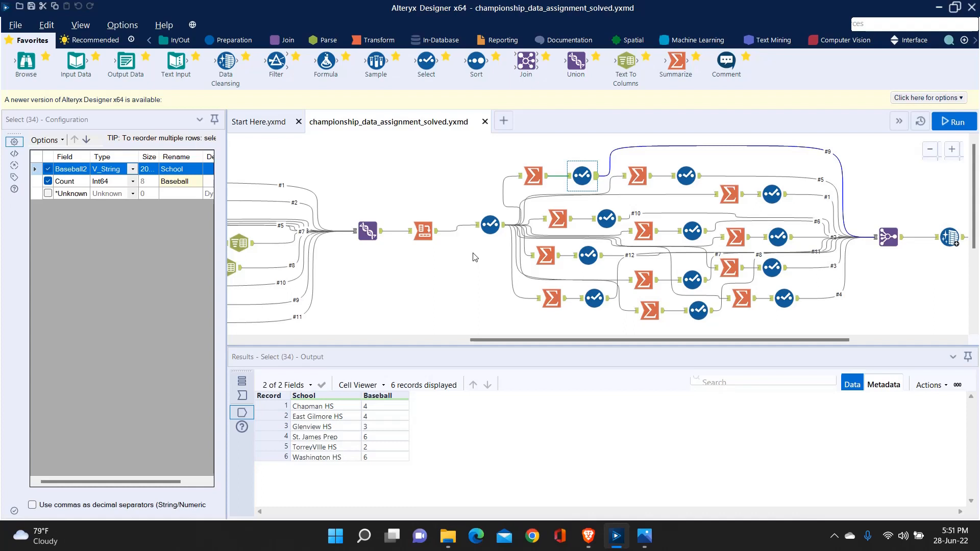
pyautogui.click(887, 237)
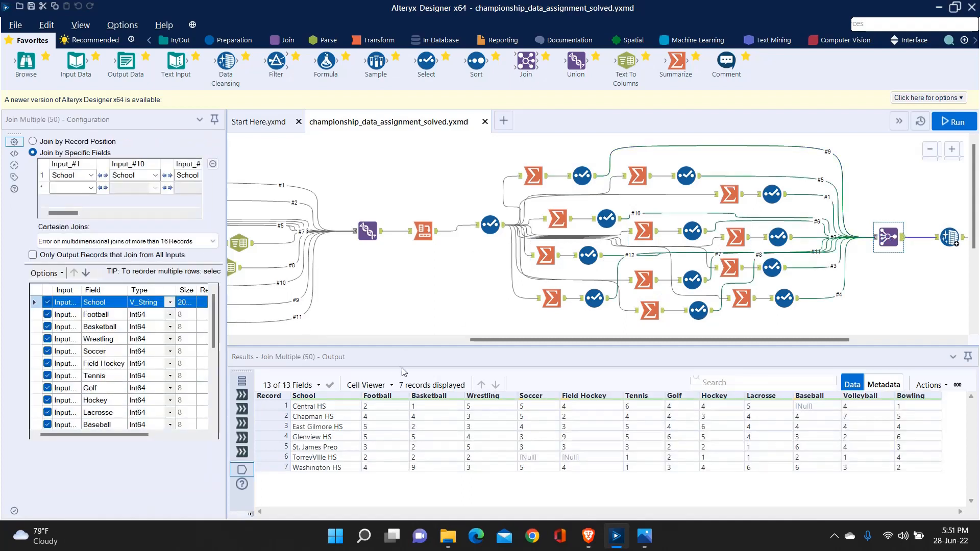
pyautogui.click(534, 176)
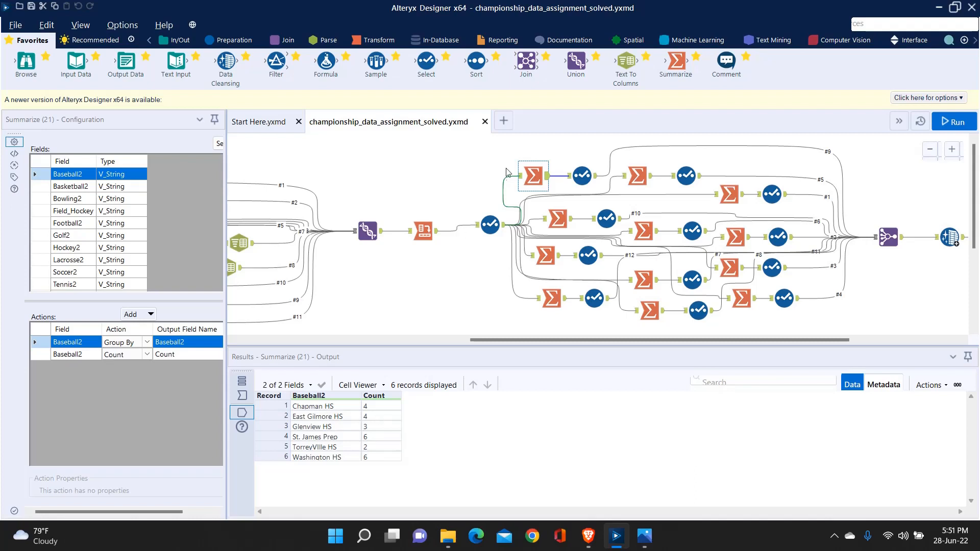
pyautogui.click(581, 176)
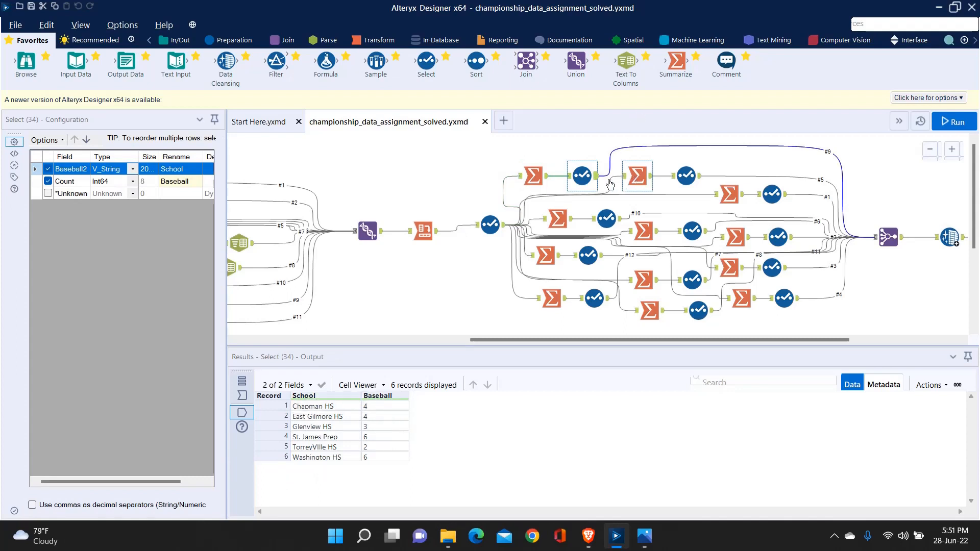
# Step: Compare the Summarize and Select tools for baseball and basketball, checking how each Select renames the sport and Count fields
pyautogui.keyDown('ctrl'); pyautogui.click(534, 171); pyautogui.keyUp('ctrl')
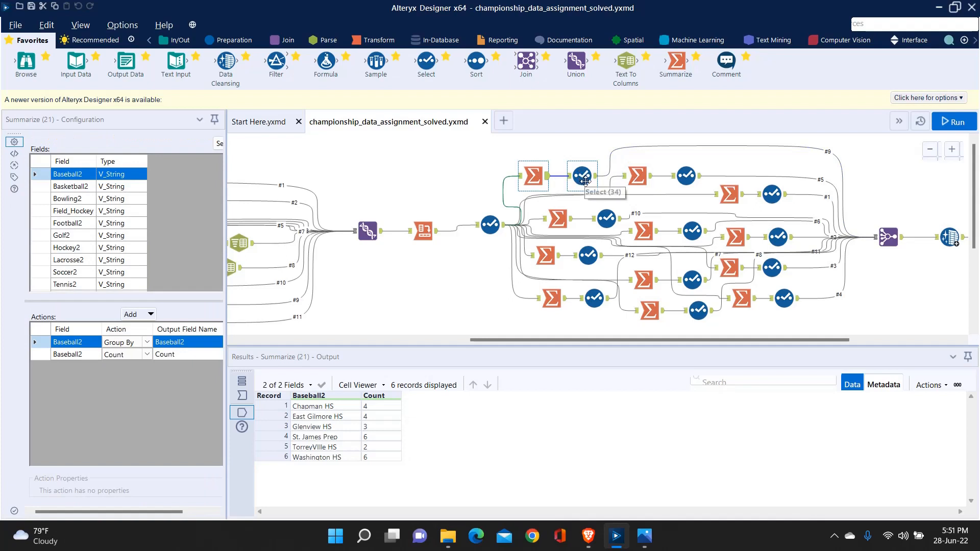
pyautogui.click(590, 181)
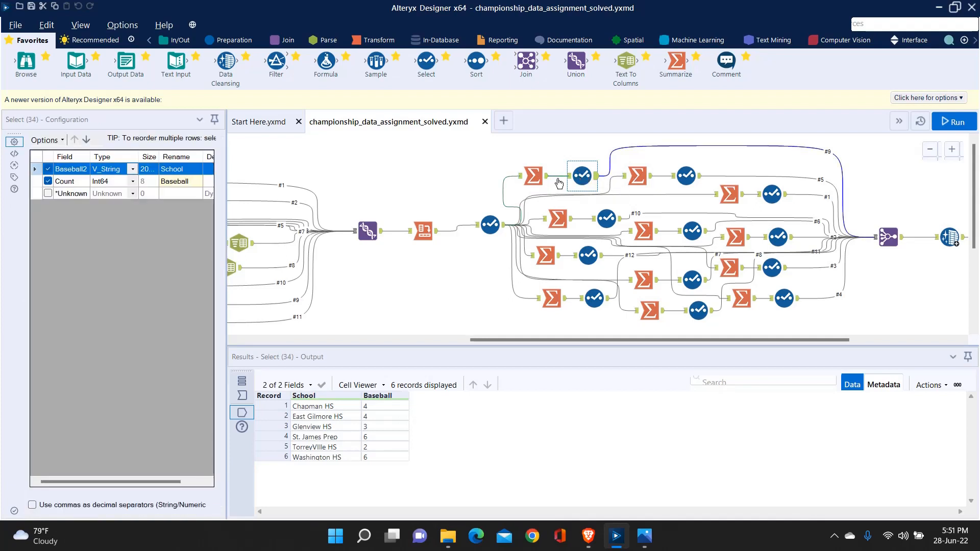
pyautogui.click(556, 218)
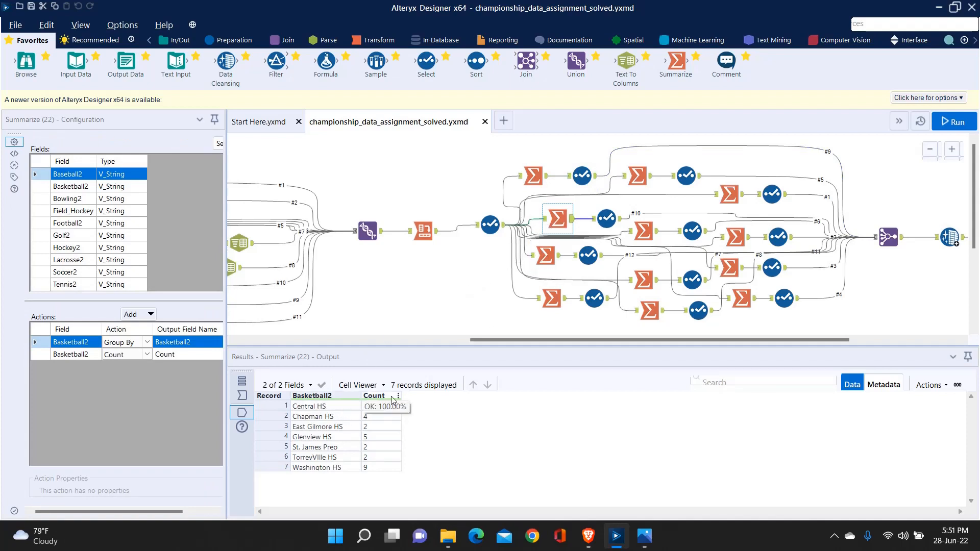
pyautogui.click(608, 217)
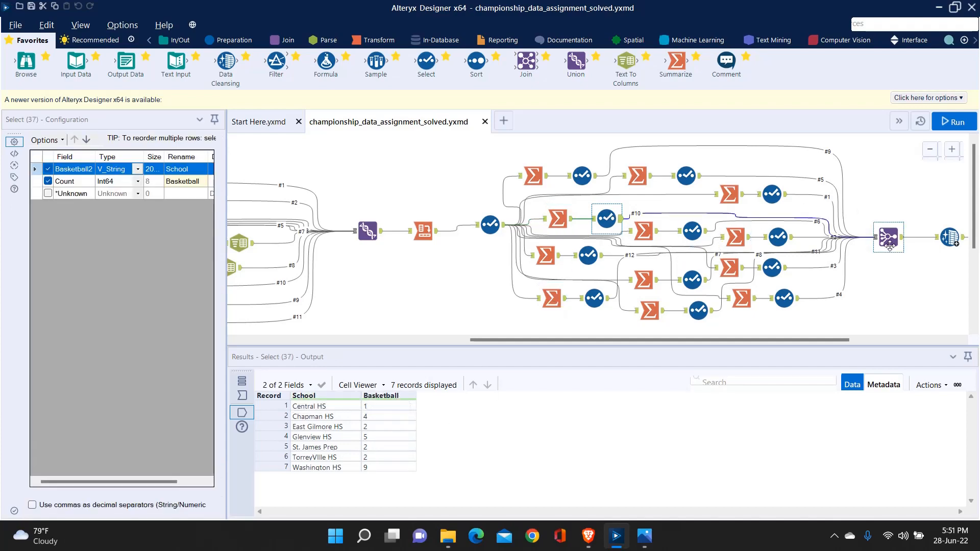
pyautogui.click(897, 278)
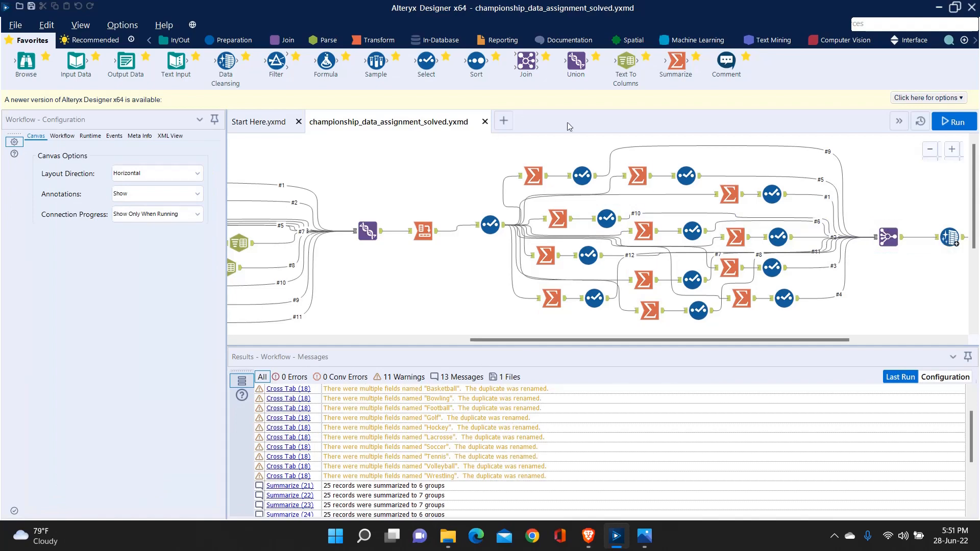
# Step: Review the Join Multiple tool's field list and widen its Input column to show the full input numbers
pyautogui.click(888, 237)
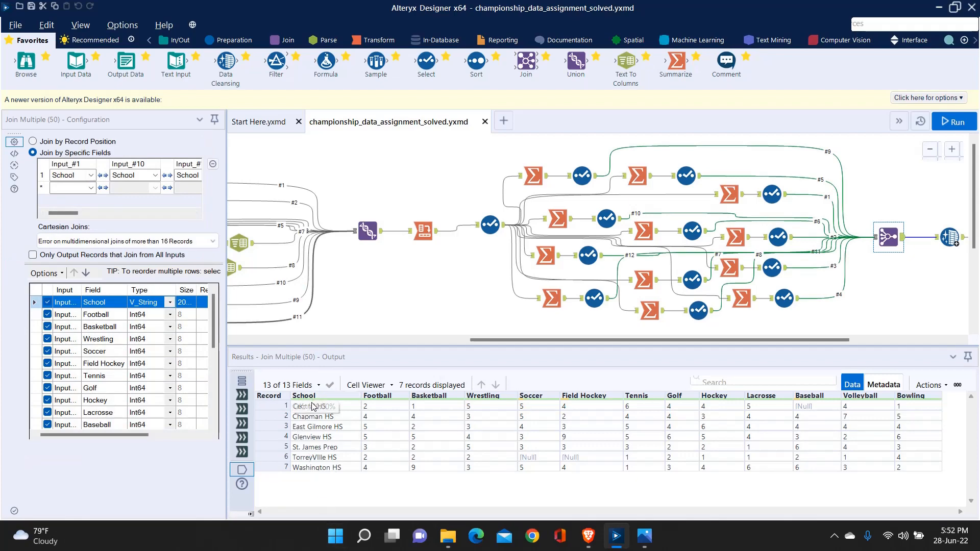
pyautogui.scroll(-5, 105, 362)
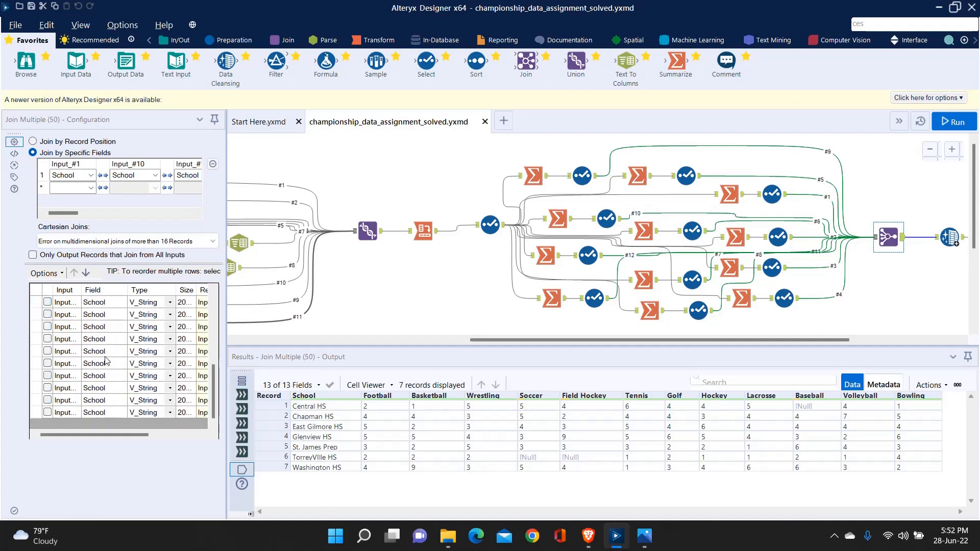
pyautogui.scroll(1, 105, 362)
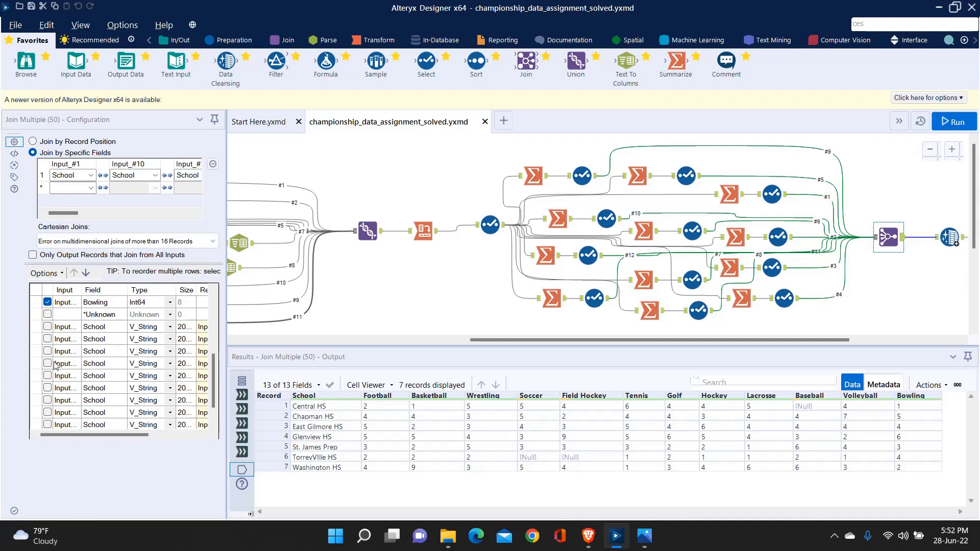
pyautogui.scroll(-1, 50, 344)
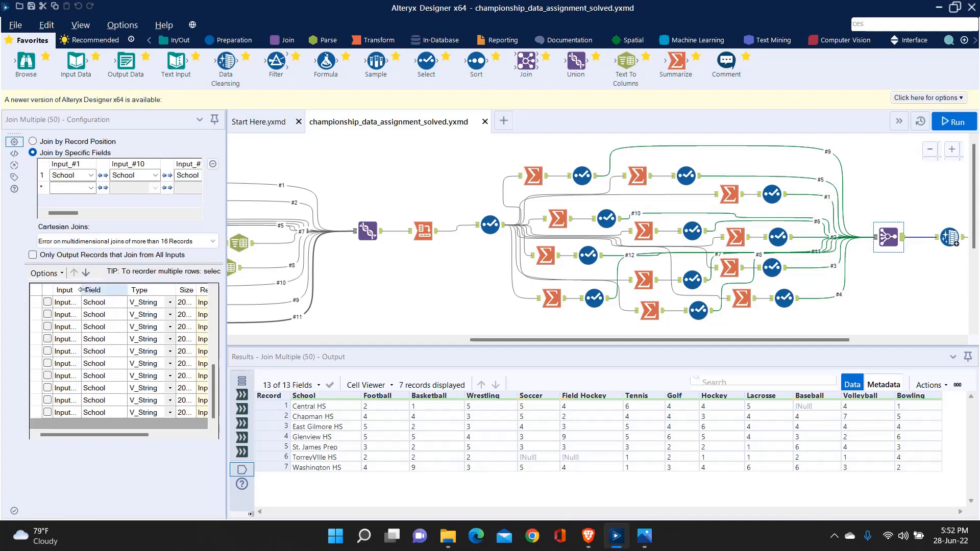
pyautogui.moveTo(81, 290); pyautogui.dragTo(106, 292)
pyautogui.scroll(5, 86, 411)
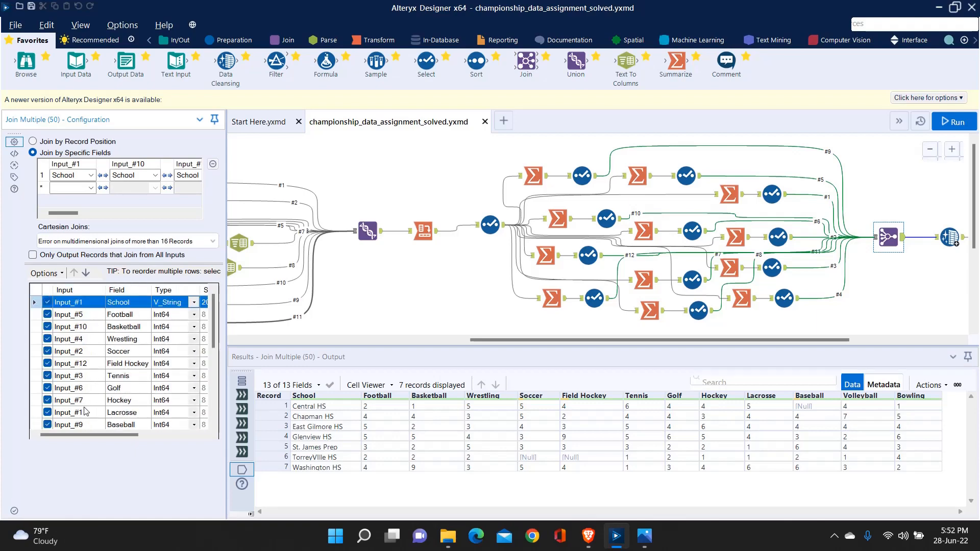
# Step: Check which School and sport fields the Join Multiple tool keeps from each input, and examine the joined School column
pyautogui.scroll(-3, 86, 412)
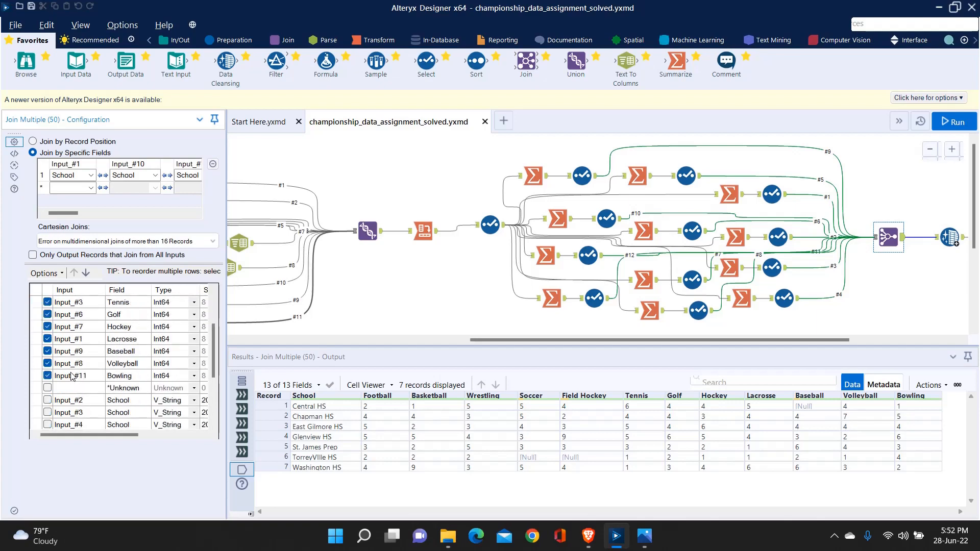
pyautogui.scroll(3, 71, 376)
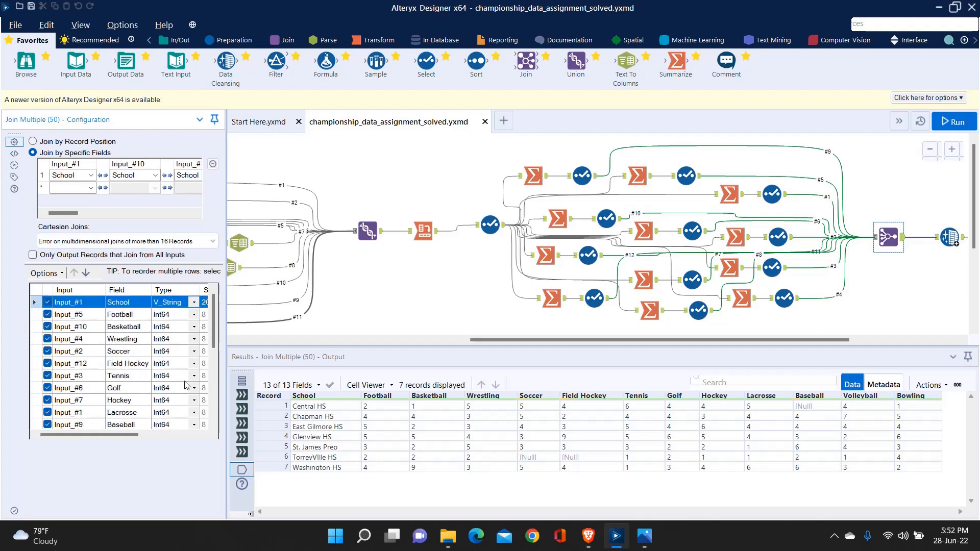
pyautogui.scroll(-1, 81, 326)
pyautogui.scroll(1, 85, 326)
pyautogui.scroll(-3, 117, 364)
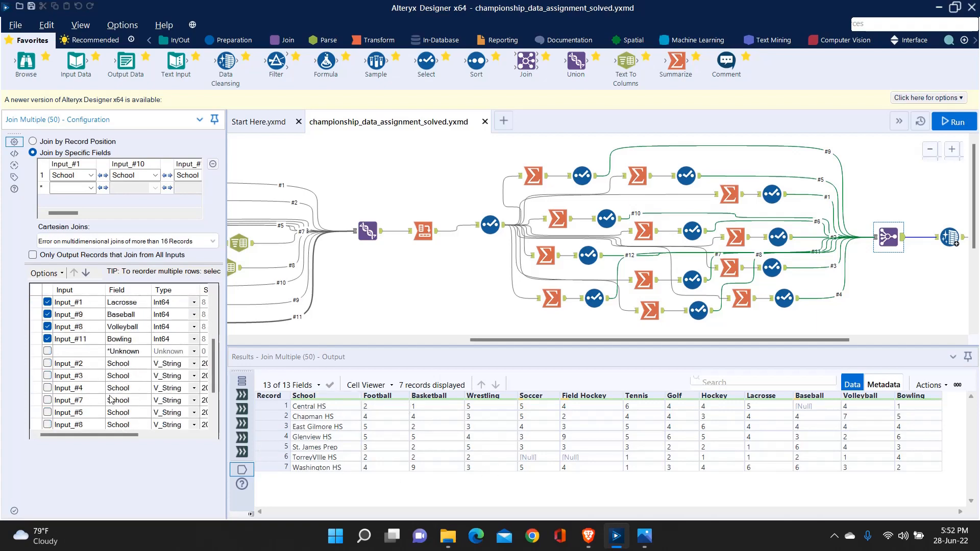
pyautogui.scroll(-2, 137, 375)
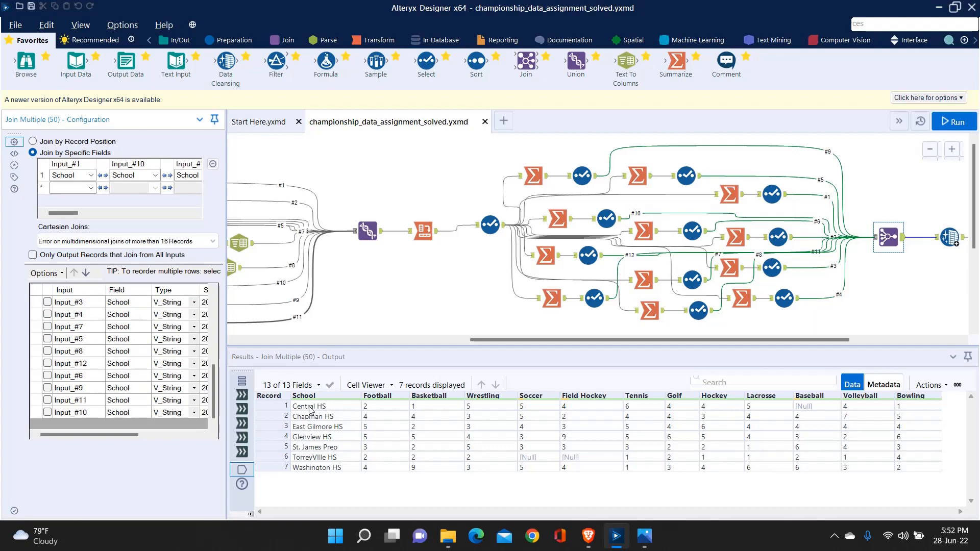
pyautogui.moveTo(310, 408); pyautogui.dragTo(338, 469)
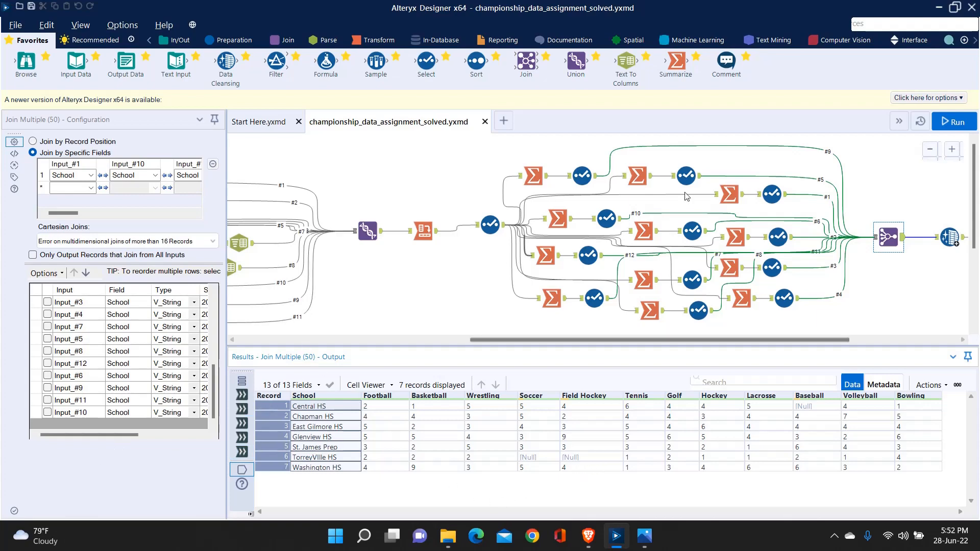
pyautogui.click(924, 262)
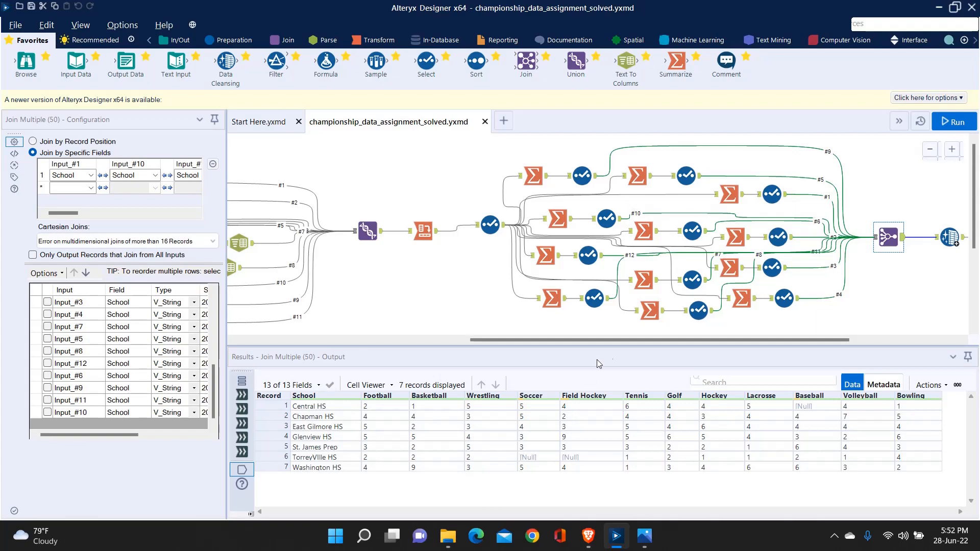
# Step: Inspect the Data Cleansing options and the Formula tool's School replacement, comparing their outputs with the Join Multiple output
pyautogui.moveTo(617, 340); pyautogui.dragTo(709, 339)
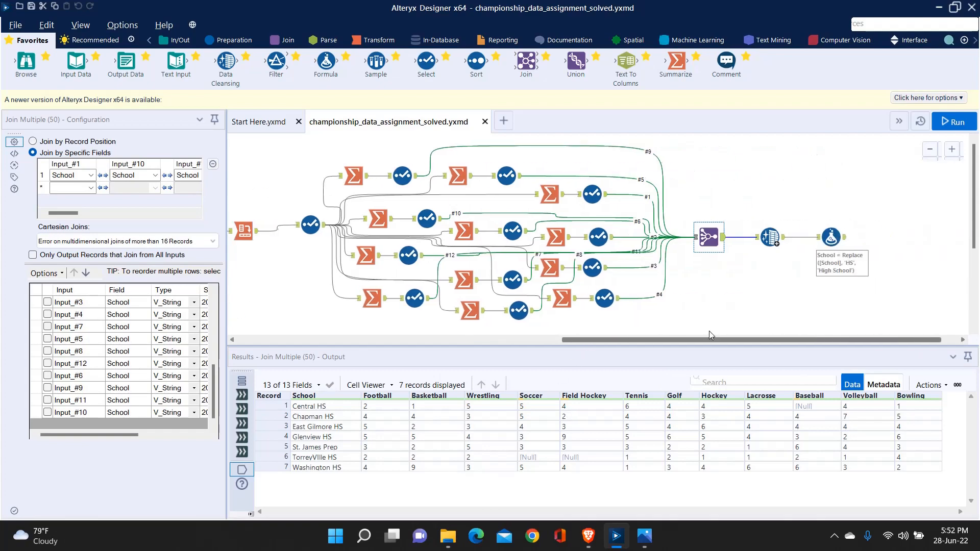
pyautogui.click(769, 238)
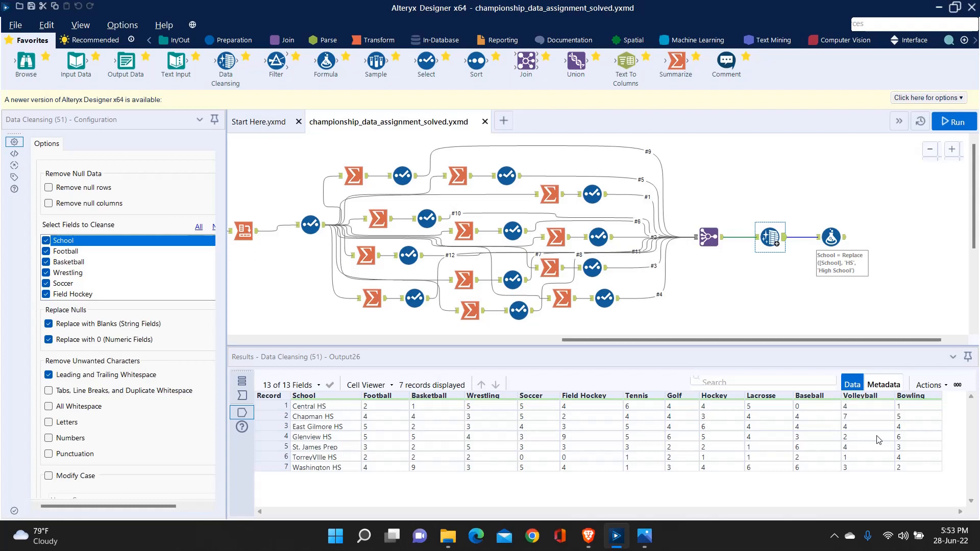
pyautogui.click(834, 237)
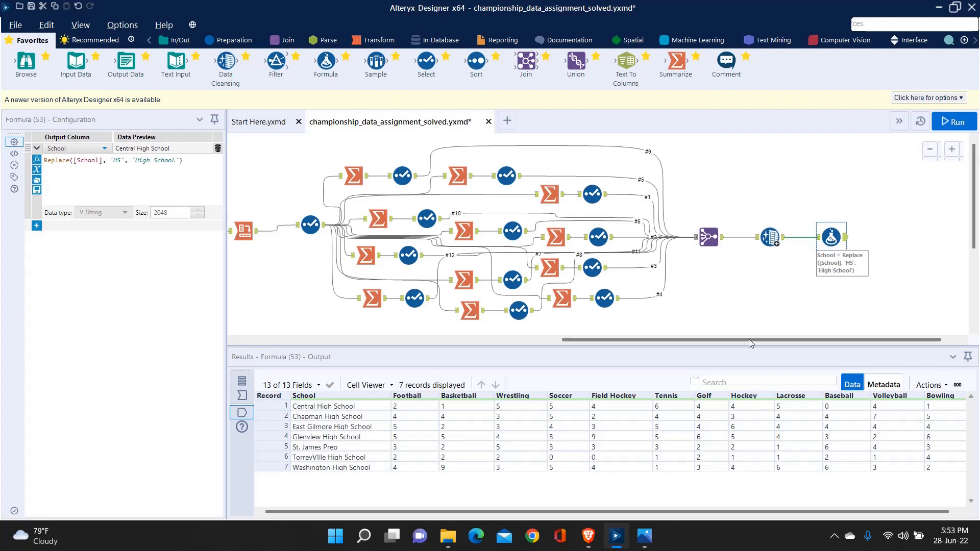
pyautogui.click(708, 236)
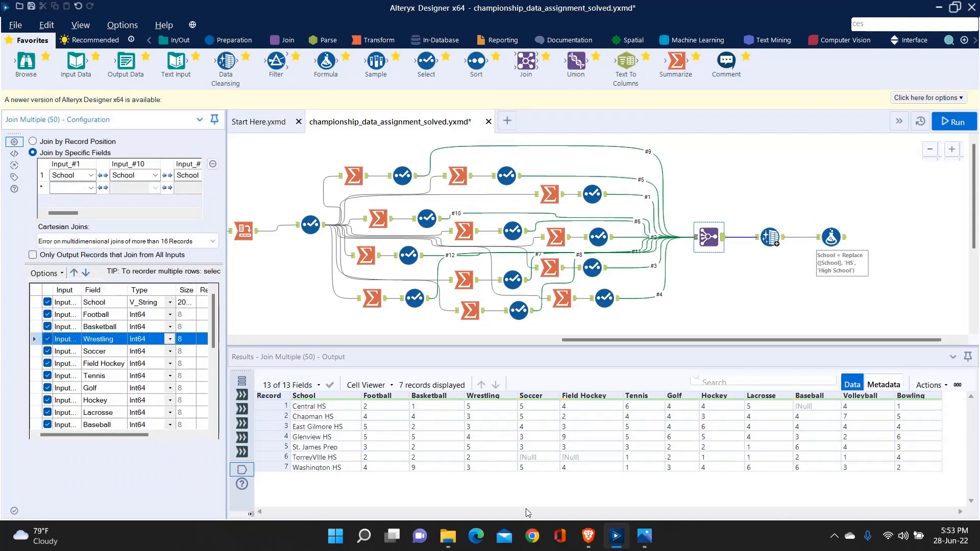
# Step: Open championship_data_expected_output.png from the Alteryx folder and compare it with the final Formula tool's output in Alteryx Designer
pyautogui.click(447, 542)
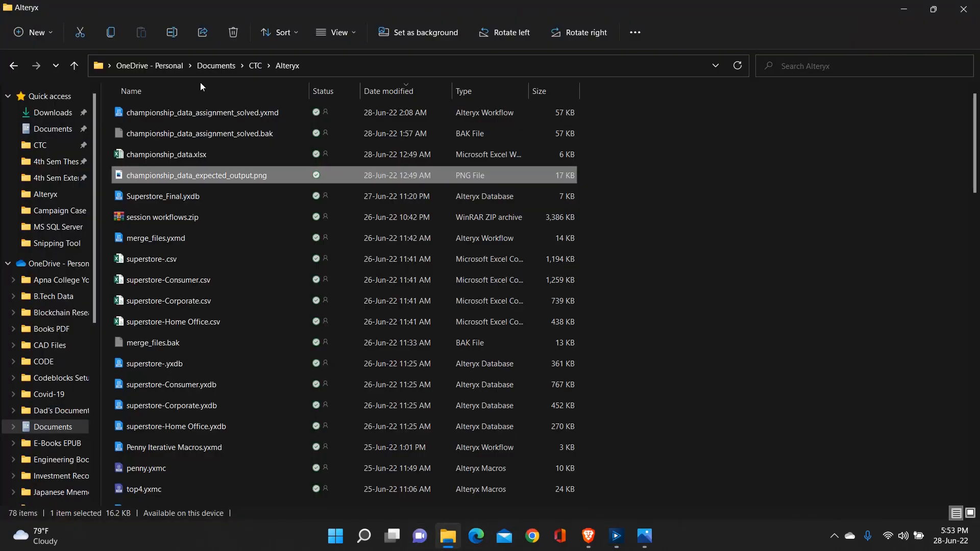
pyautogui.doubleClick(184, 175)
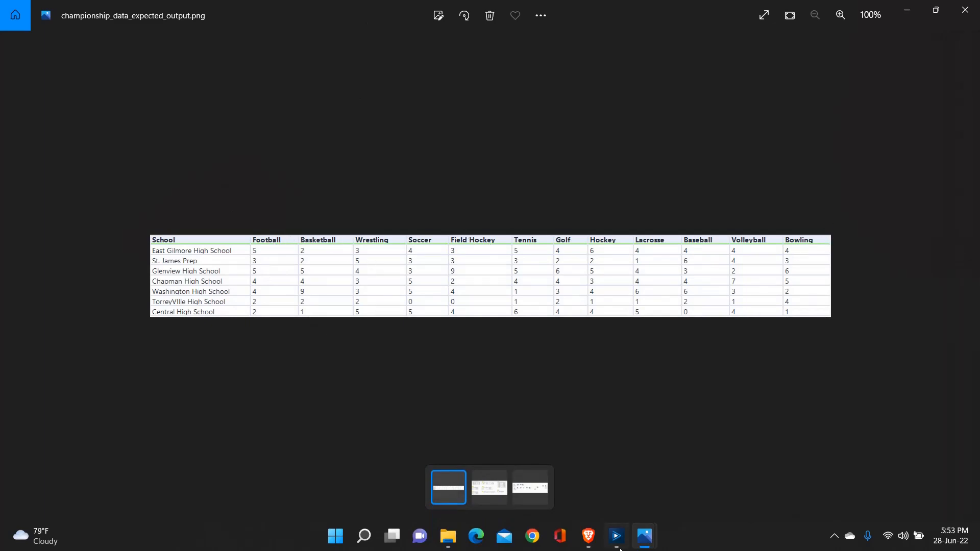
pyautogui.hotkey('alt', 'Tab')
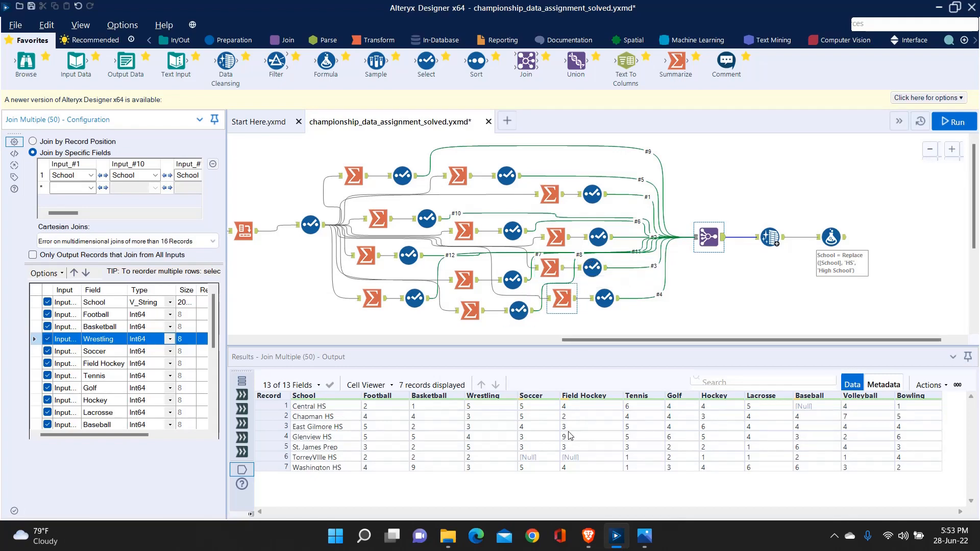
pyautogui.click(831, 236)
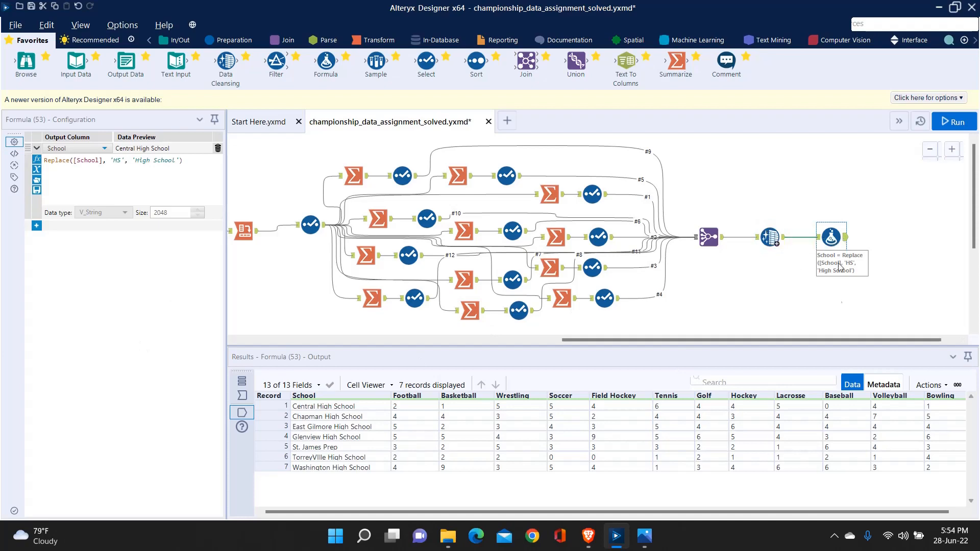
pyautogui.moveTo(716, 511); pyautogui.dragTo(424, 505)
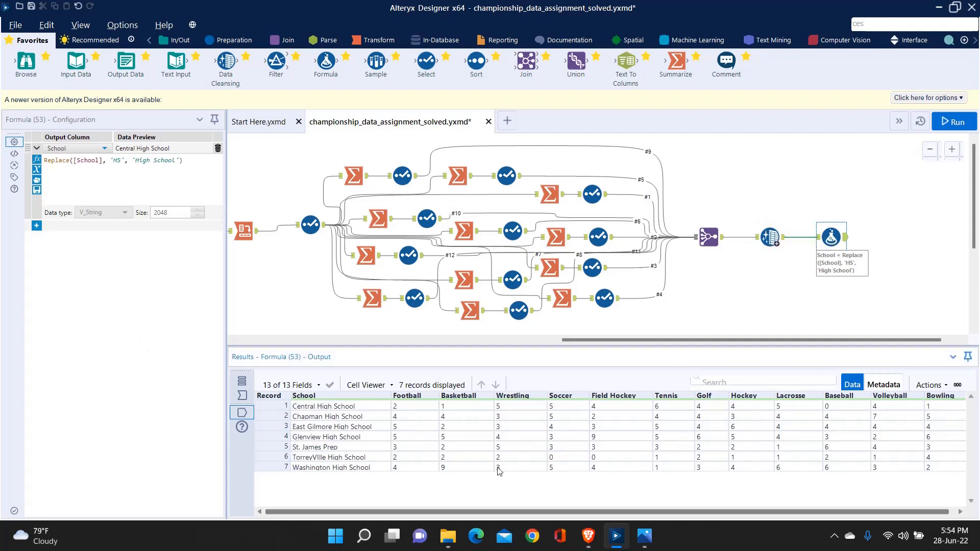
pyautogui.click(700, 308)
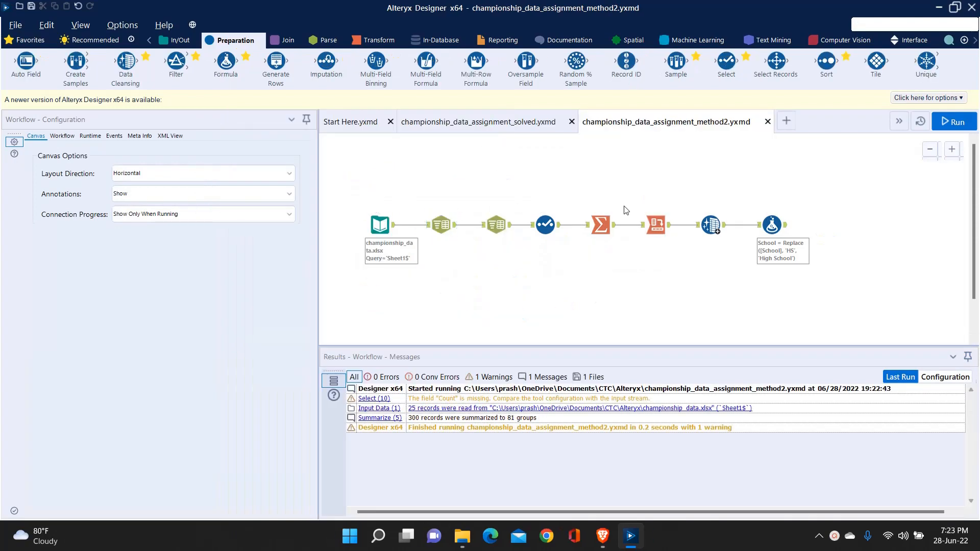
# Step: Examine the final Formula tool's output in the method2 workflow, widening the results area to show all sport columns
pyautogui.click(783, 224)
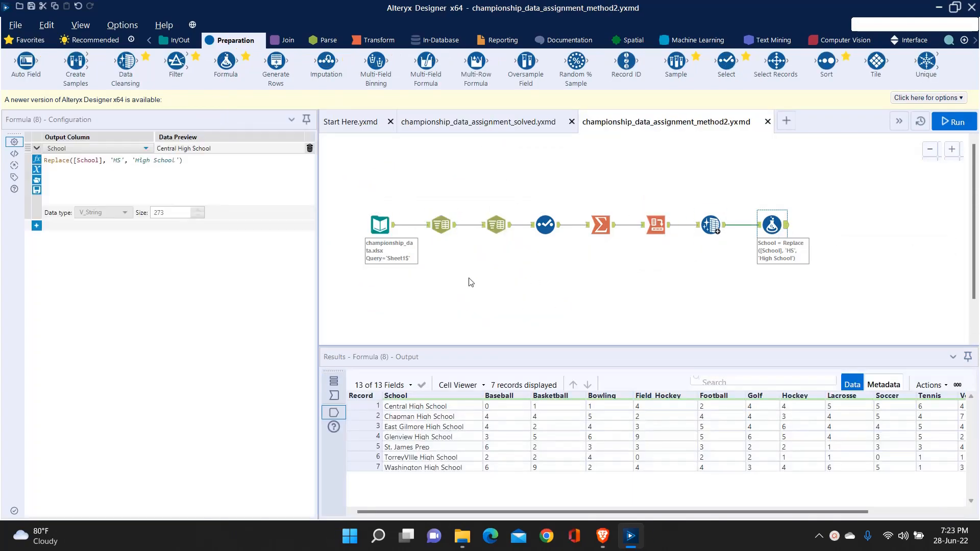
pyautogui.moveTo(317, 259); pyautogui.dragTo(131, 293)
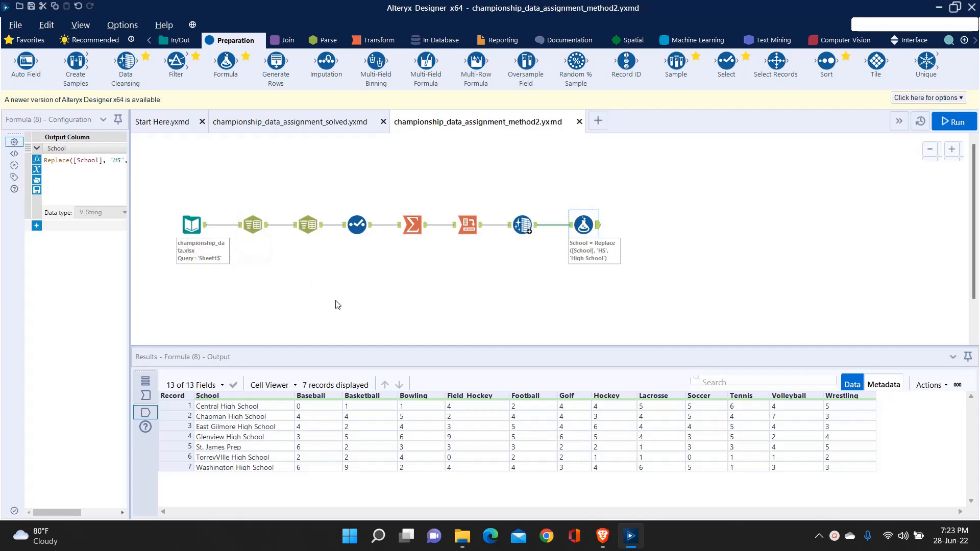
pyautogui.click(313, 293)
# Step: Inspect the method2 Input Data records and the first Text To Columns tool that splits Champions to rows
pyautogui.click(197, 226)
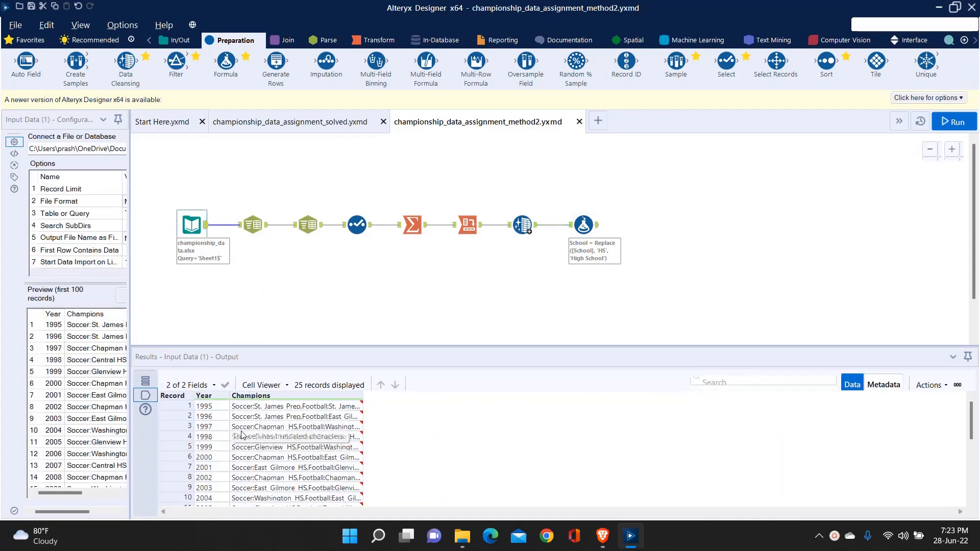
pyautogui.click(253, 224)
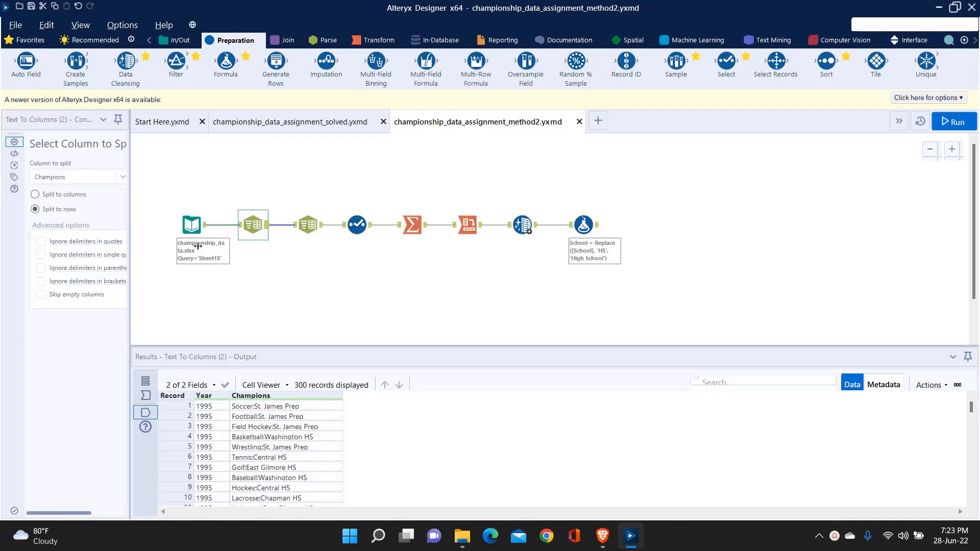
pyautogui.moveTo(198, 247); pyautogui.dragTo(237, 247)
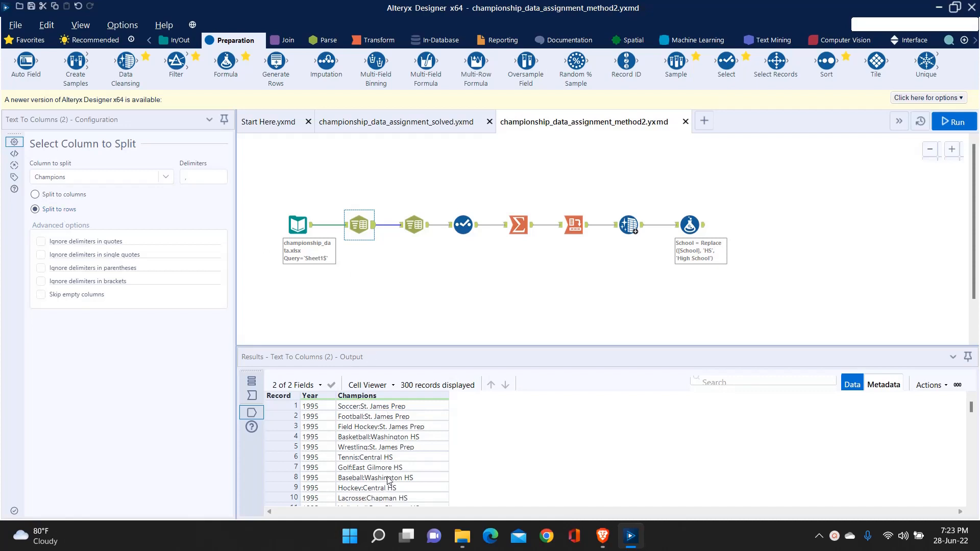
pyautogui.scroll(-20, 387, 480)
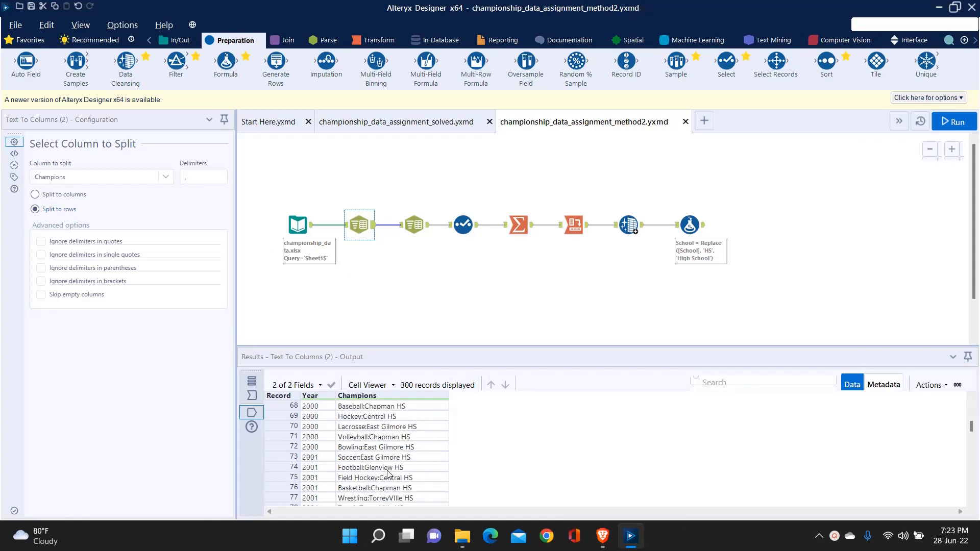
pyautogui.scroll(-3, 387, 474)
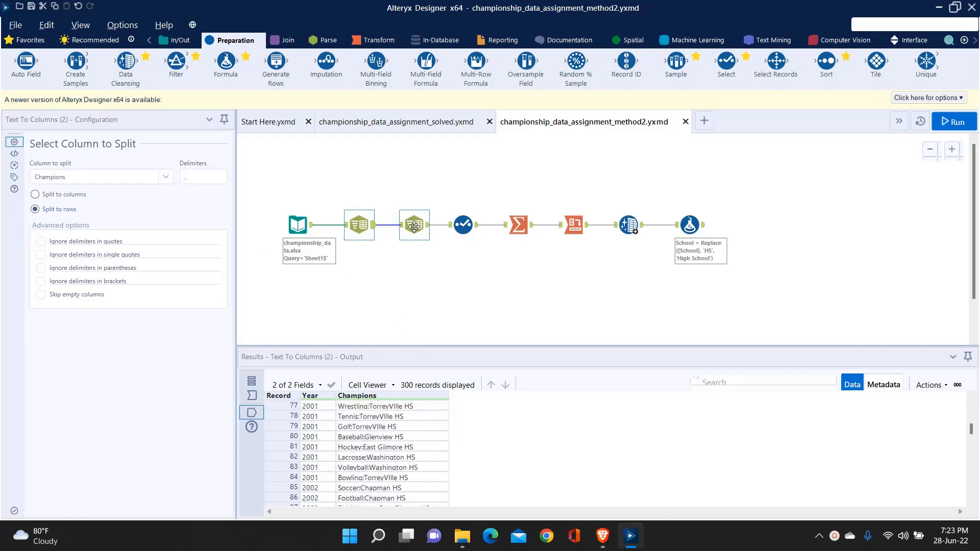
# Step: Inspect the second Text To Columns tool's delimiter and column split, and the Select tool's Sport and School renames
pyautogui.click(413, 226)
pyautogui.click(191, 179)
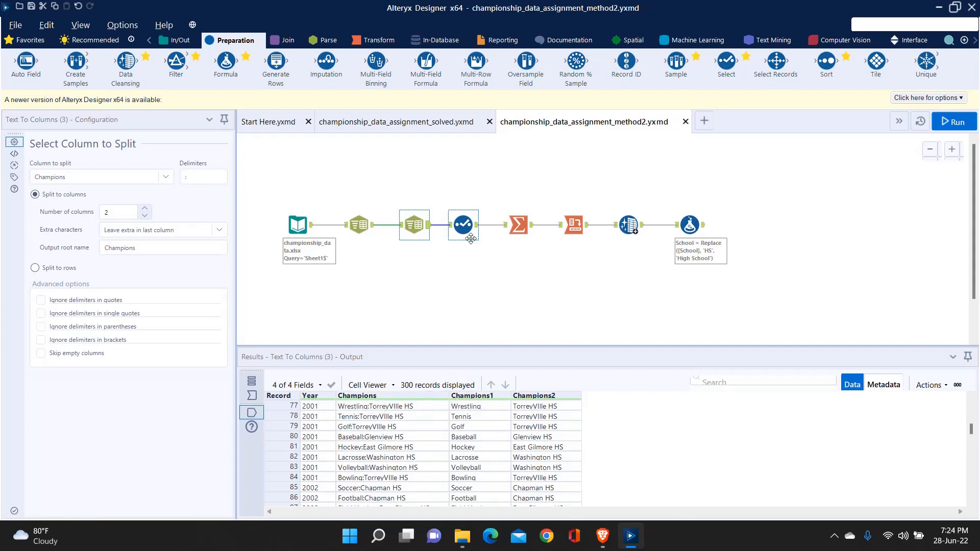
pyautogui.click(463, 226)
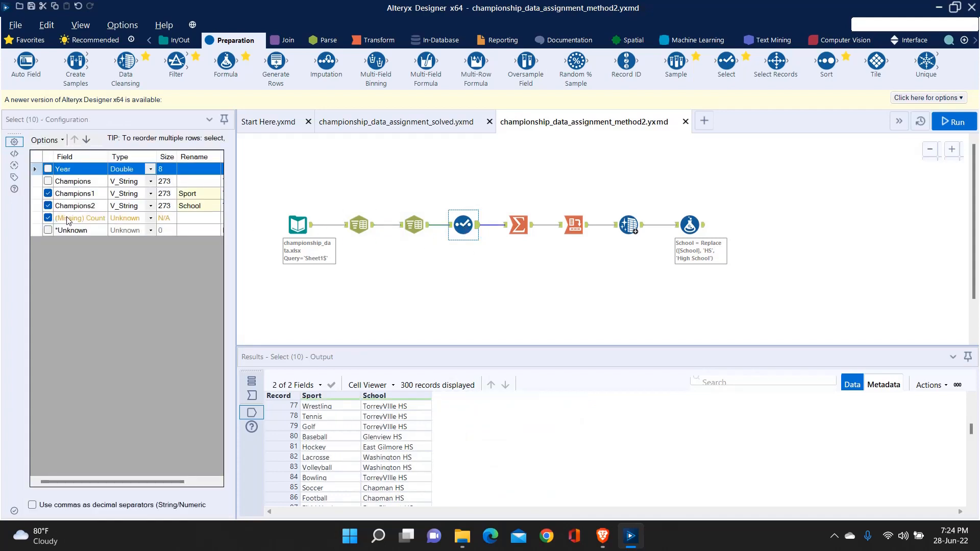
# Step: Exclude the missing Count field in the Select tool and review its Sport and School output records
pyautogui.click(49, 218)
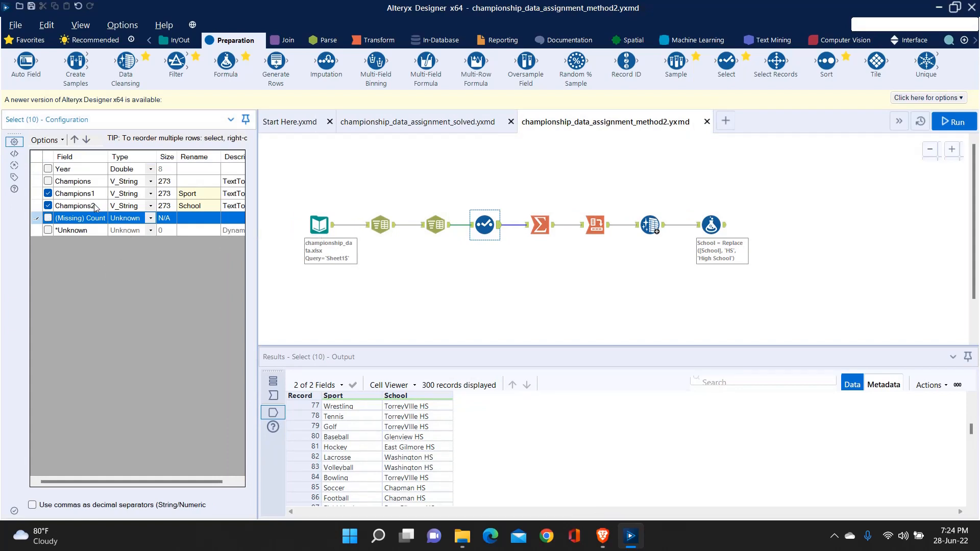
pyautogui.scroll(10, 337, 420)
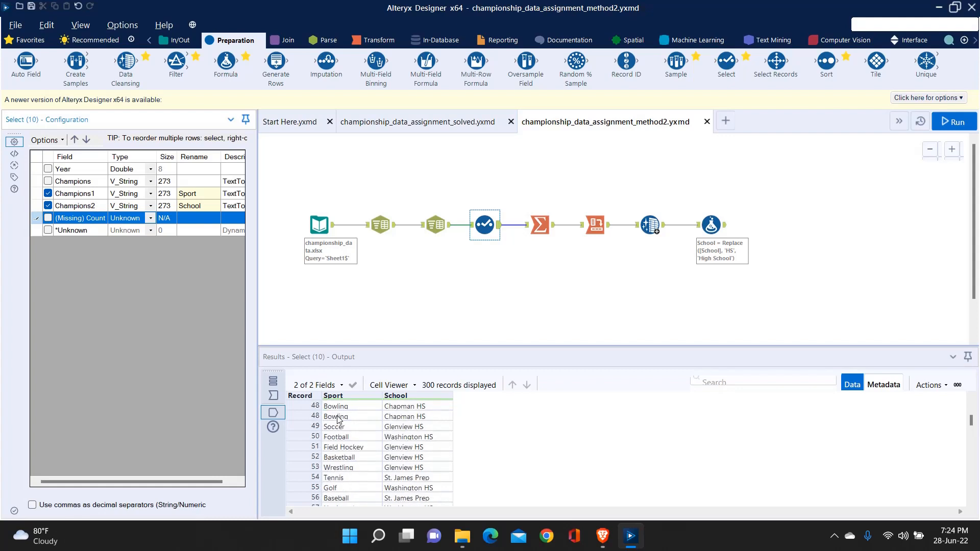
pyautogui.scroll(12, 338, 419)
# Step: Inspect the Summarize tool's grouping by School and Sport with a Count of Sport, and browse its output records
pyautogui.click(543, 215)
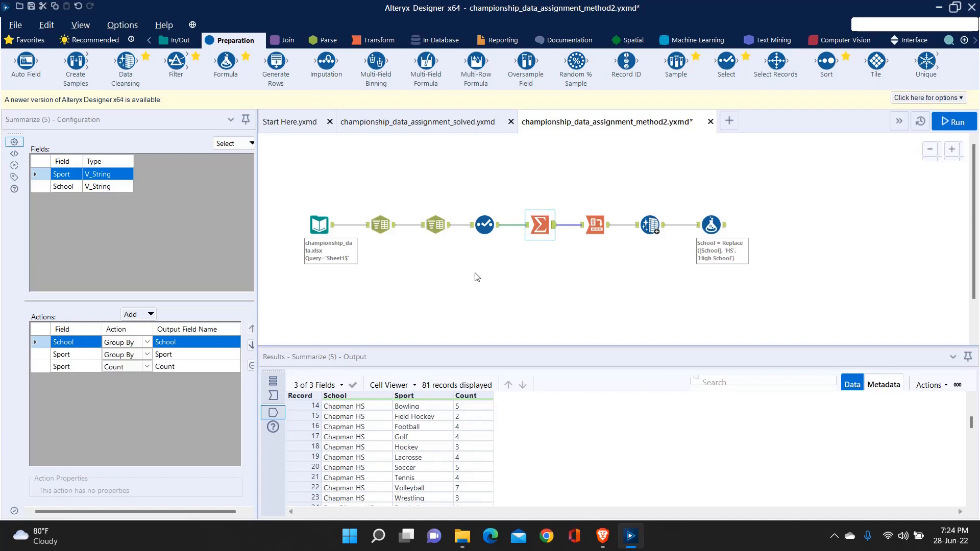
pyautogui.scroll(-6, 480, 459)
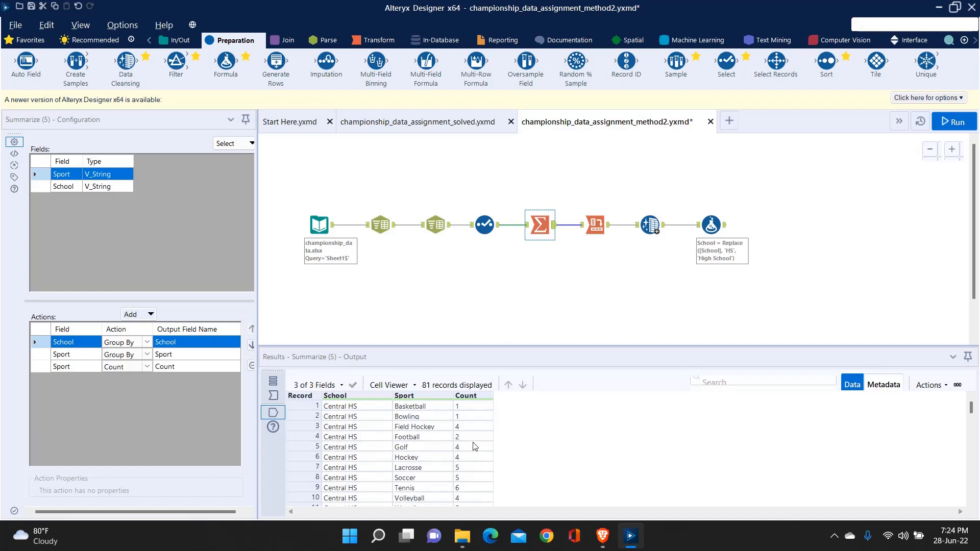
pyautogui.scroll(-10, 474, 447)
# Step: Inspect the Cross Tab tool's School grouping, Sport headers, Count values and aggregation method, along with its output columns
pyautogui.click(595, 225)
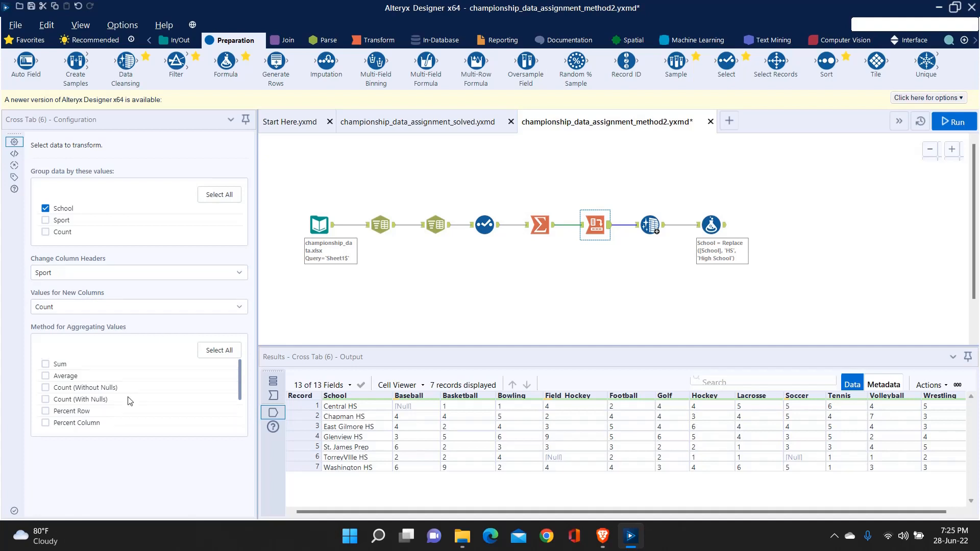
pyautogui.scroll(-2, 127, 400)
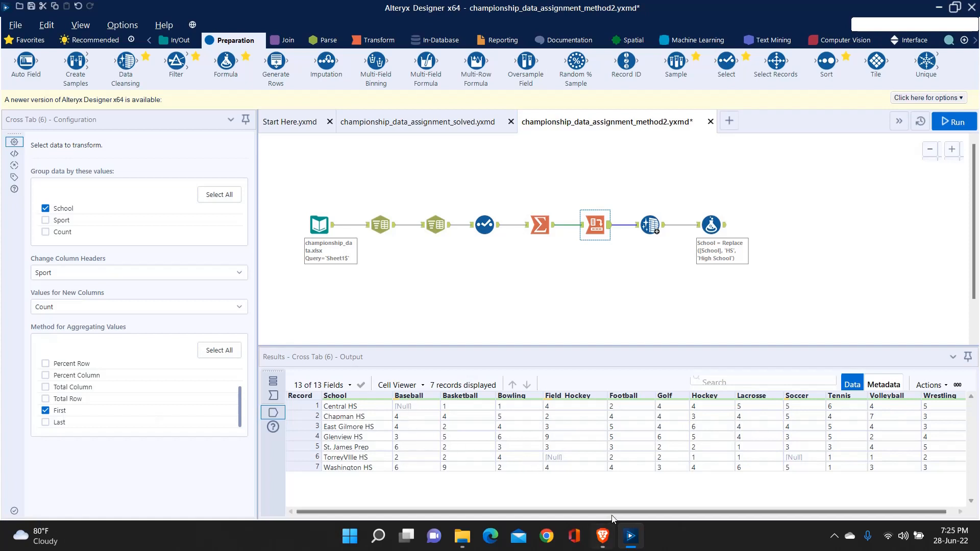
pyautogui.moveTo(612, 516); pyautogui.dragTo(620, 514)
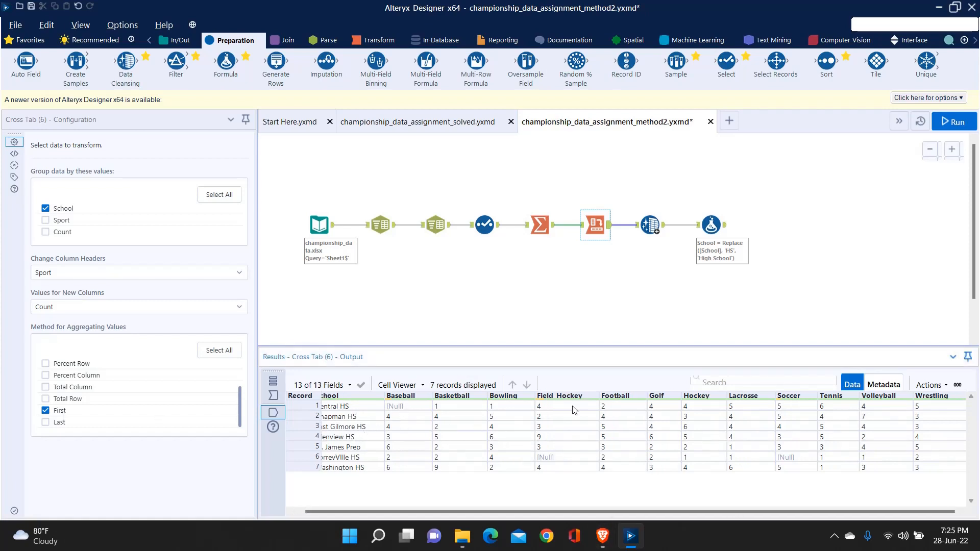
# Step: Examine the Data Cleansing tool's null replacement options and the Formula tool's School replacement expression, with their outputs
pyautogui.click(650, 225)
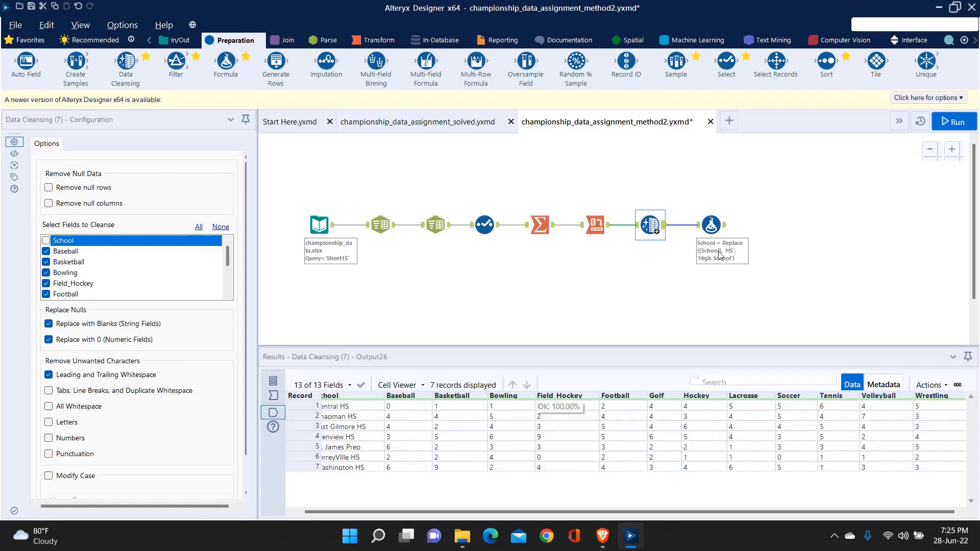
pyautogui.click(711, 225)
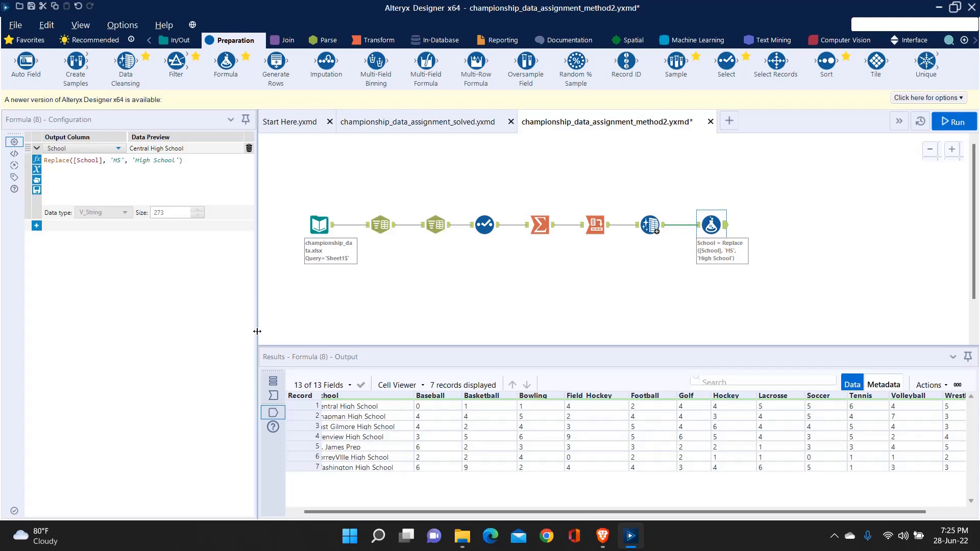
# Step: Narrow the configuration pane so all of the Formula output's sport columns fit, and save the method2 workflow
pyautogui.moveTo(120, 326); pyautogui.dragTo(125, 331)
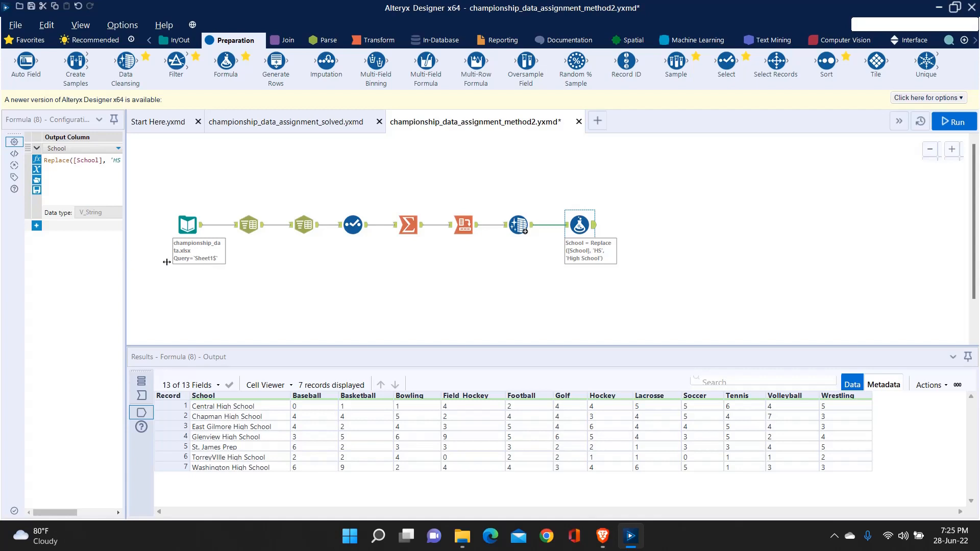
pyautogui.moveTo(166, 262); pyautogui.dragTo(178, 268)
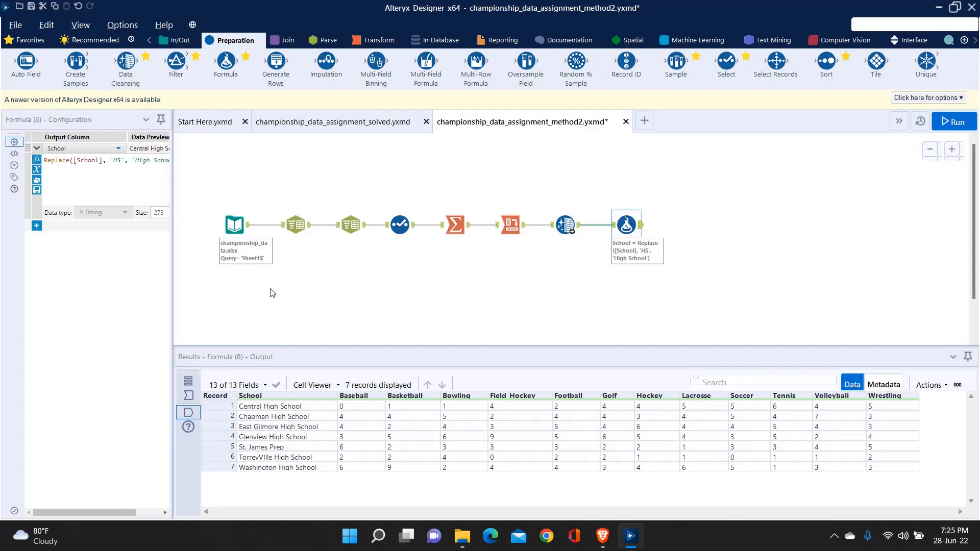
pyautogui.hotkey('ctrl', 's')
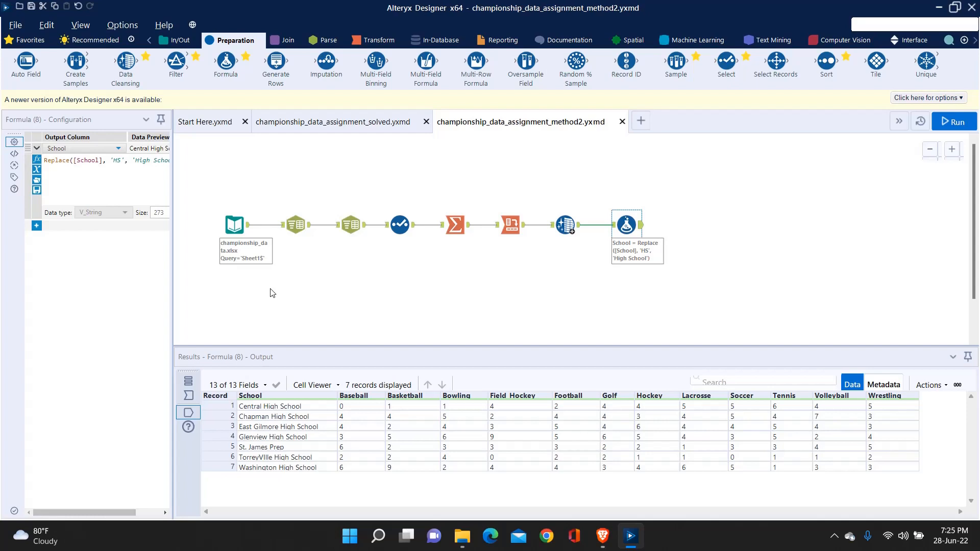